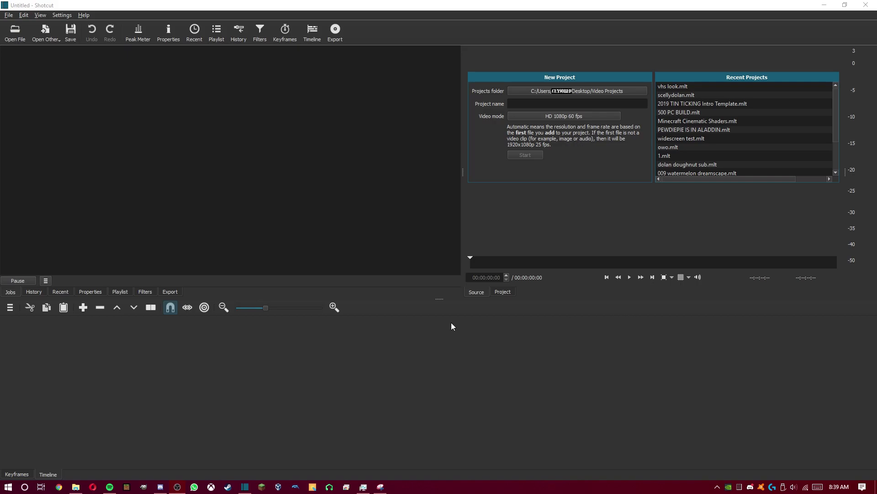
- Add two empty video tracks, V1 and V2, to the timeline
{"action": "left_click", "coordinate": [10, 308]}
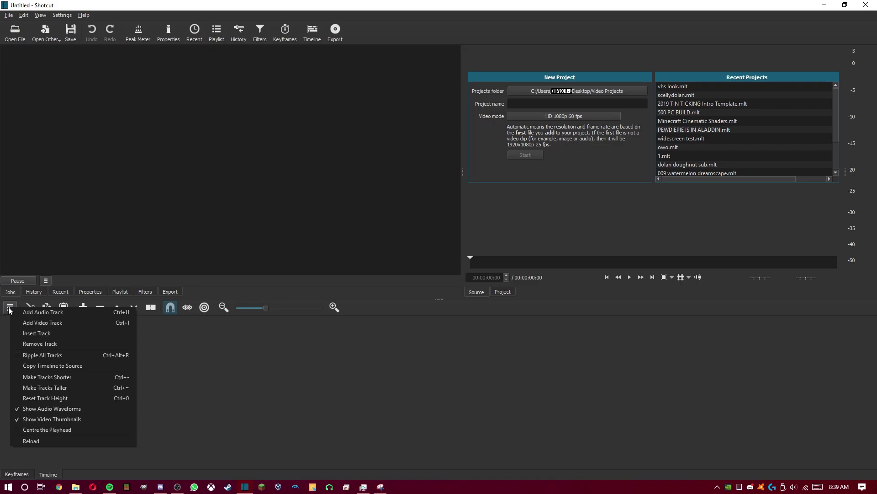
{"action": "left_click", "coordinate": [32, 322]}
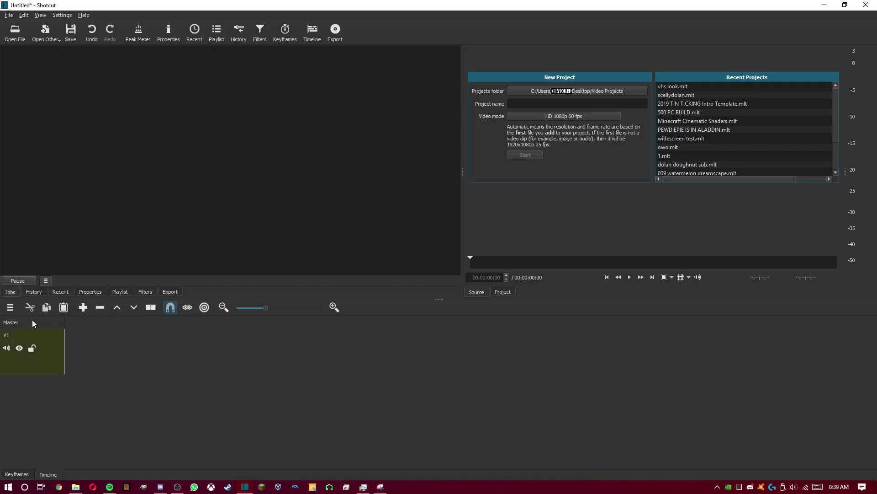
{"action": "left_click", "coordinate": [10, 307]}
{"action": "left_click", "coordinate": [32, 323]}
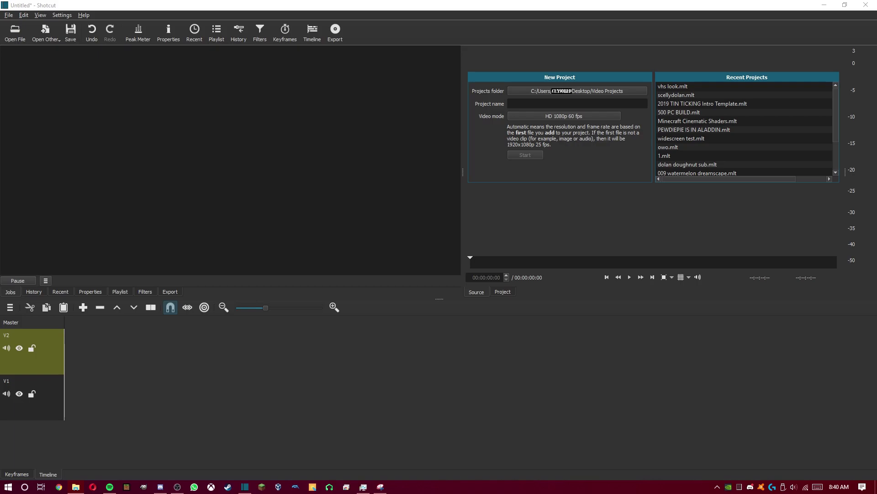
- Drag the video from Explorer's Videos folder into Shotcut's source player
{"action": "left_click_drag", "start_coordinate": [876, 158], "coordinate": [787, 160]}
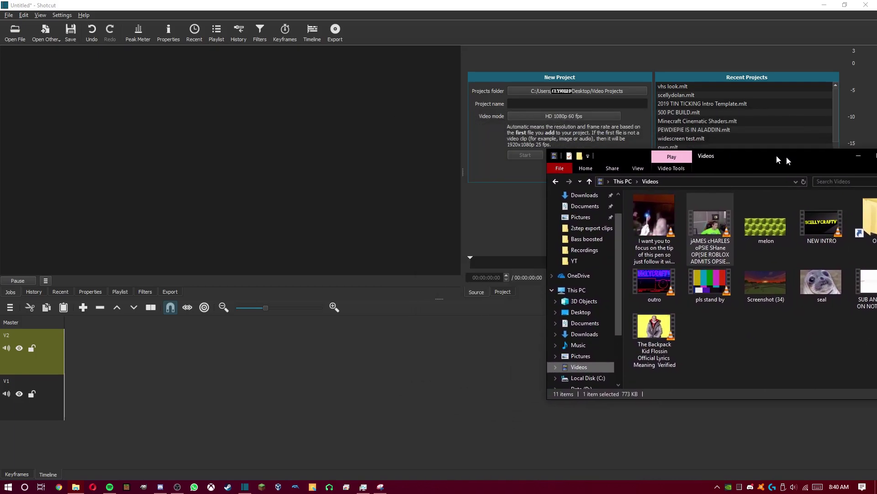
{"action": "left_click", "coordinate": [858, 155]}
{"action": "left_click_drag", "start_coordinate": [875, 249], "coordinate": [644, 167]}
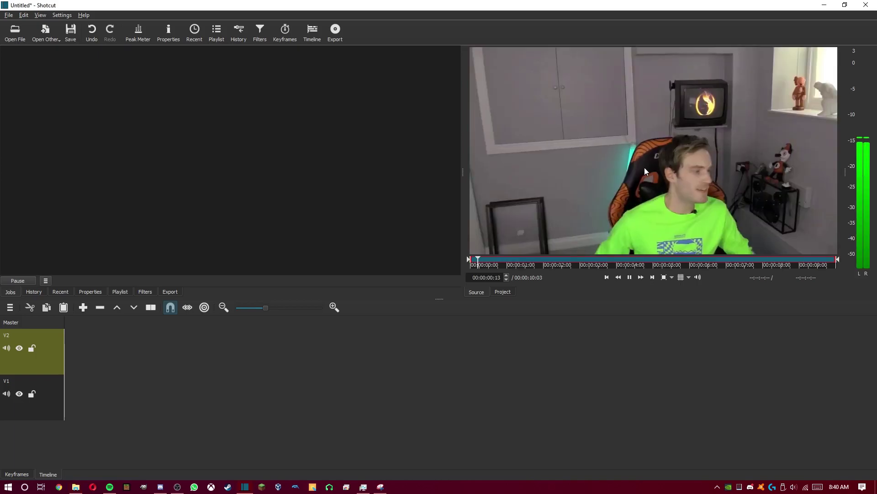
- Place the loaded clip on track V1 and return the playhead to the start
{"action": "left_click", "coordinate": [629, 277]}
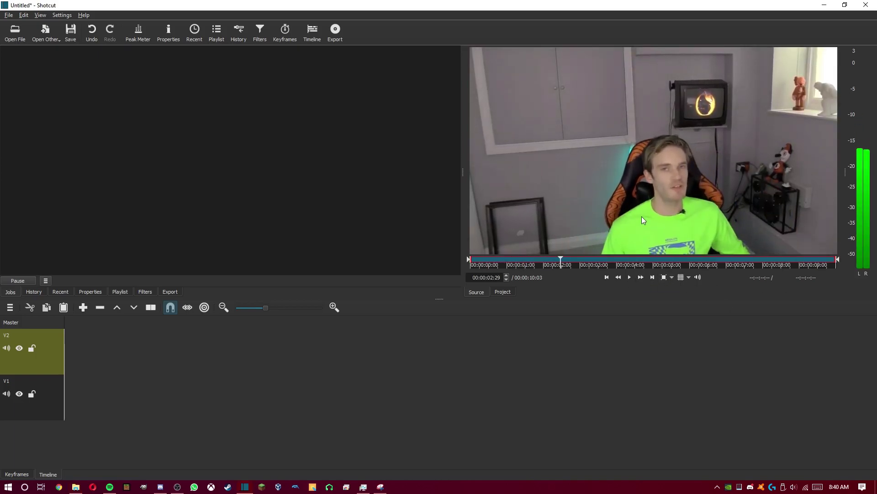
{"action": "left_click_drag", "start_coordinate": [720, 128], "coordinate": [74, 415]}
{"action": "left_click", "coordinate": [70, 323]}
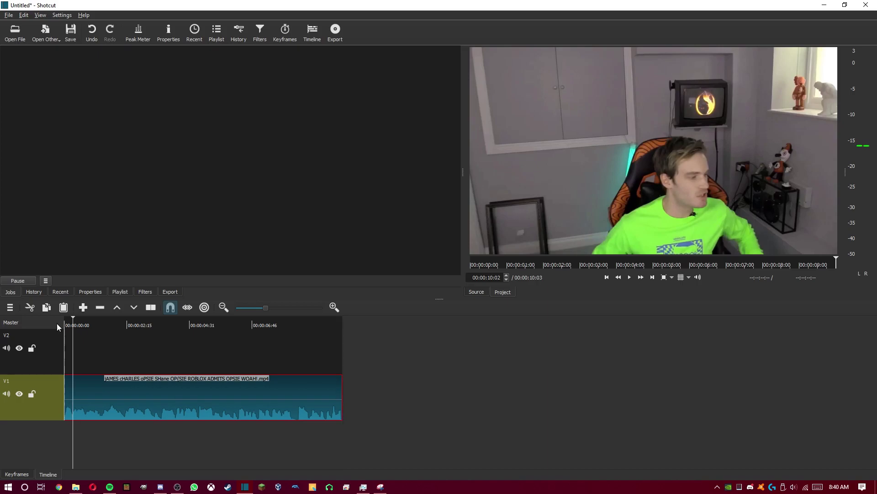
{"action": "left_click_drag", "start_coordinate": [68, 319], "coordinate": [62, 319]}
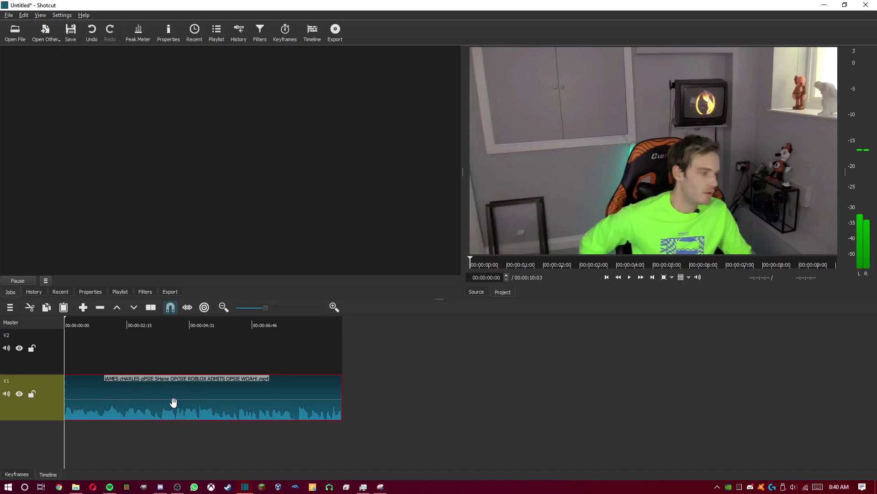
- Paste a copy of the clip onto track V2, aligned with V1, and reselect V1
{"action": "left_click", "coordinate": [62, 365]}
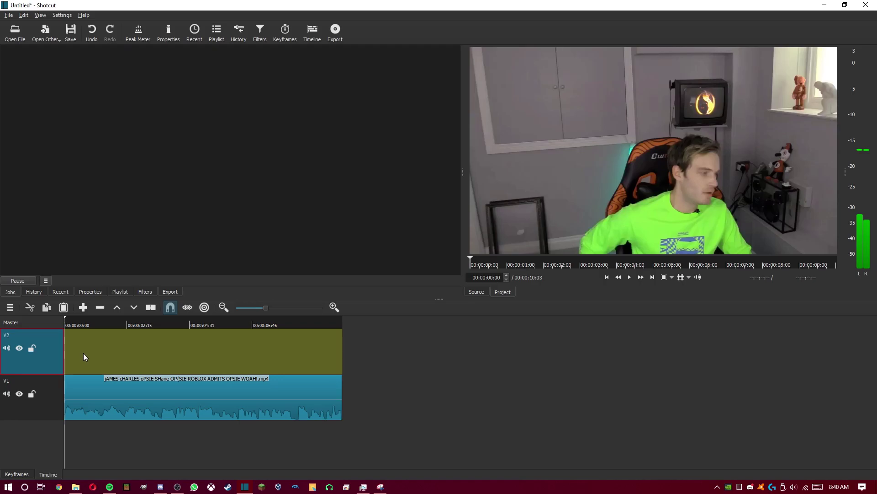
{"action": "key", "text": "ctrl+v"}
{"action": "left_click", "coordinate": [170, 322]}
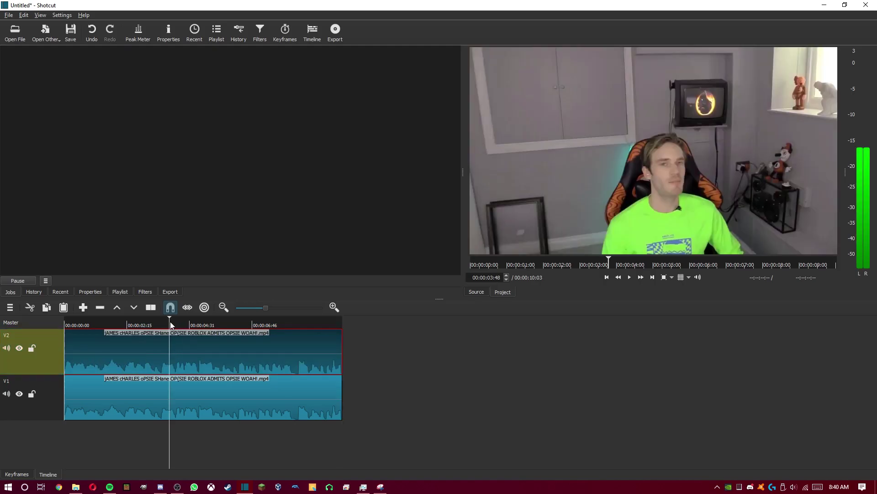
{"action": "left_click", "coordinate": [210, 404]}
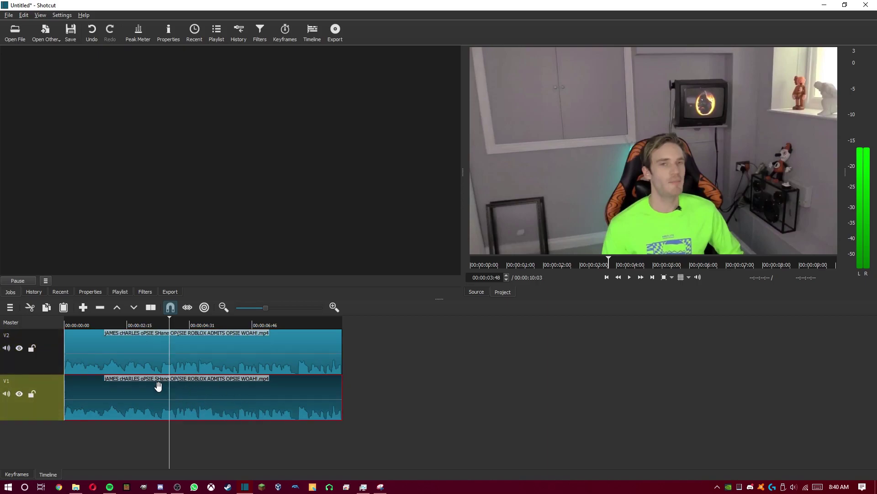
- Add a Saturation filter to the V1 clip and set its level to 0 %
{"action": "left_click", "coordinate": [147, 291]}
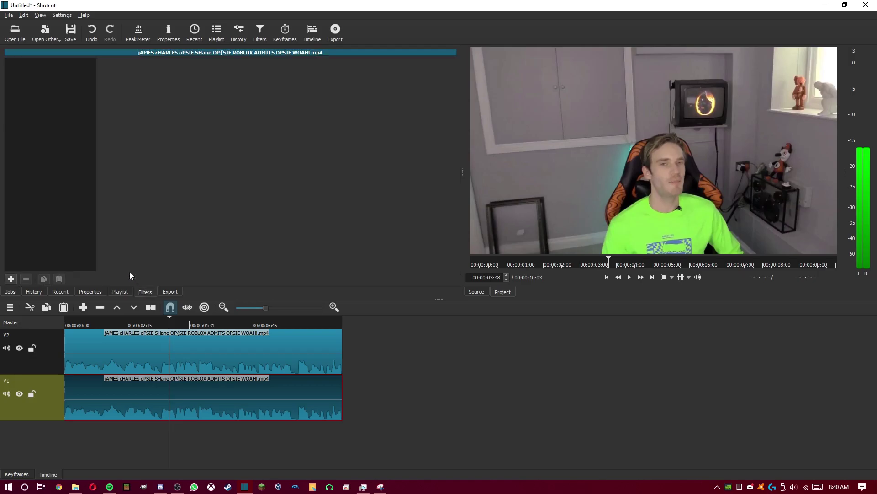
{"action": "left_click", "coordinate": [12, 279]}
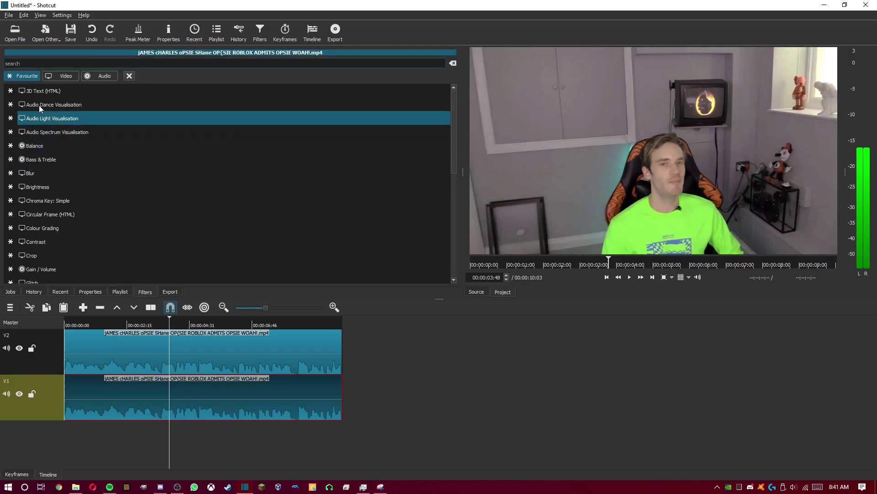
{"action": "left_click", "coordinate": [62, 76]}
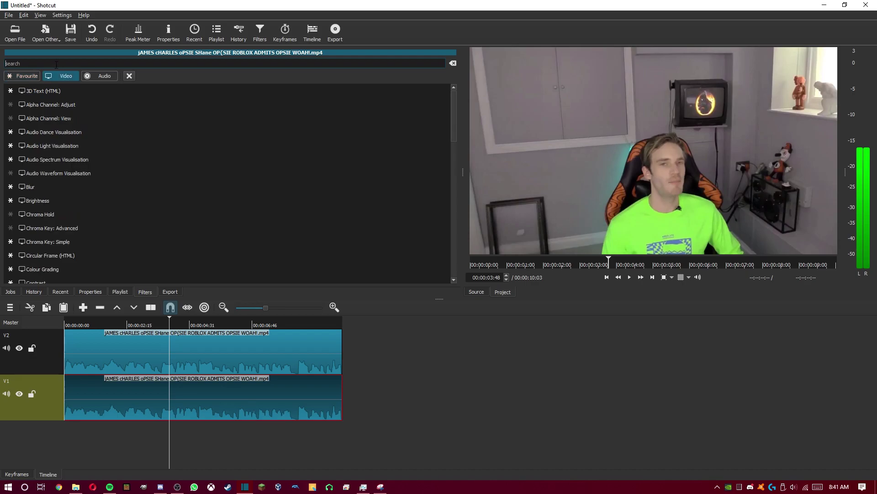
{"action": "left_click", "coordinate": [60, 66]}
{"action": "type", "text": "saturation"}
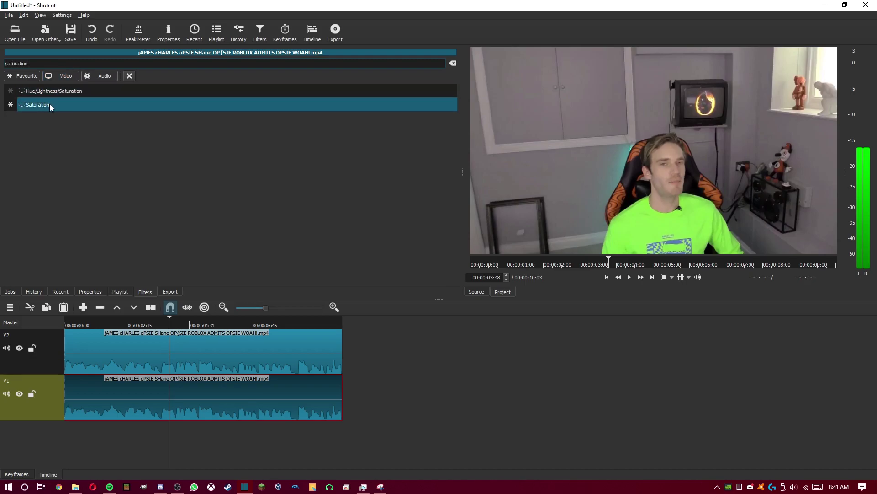
{"action": "left_click", "coordinate": [49, 105]}
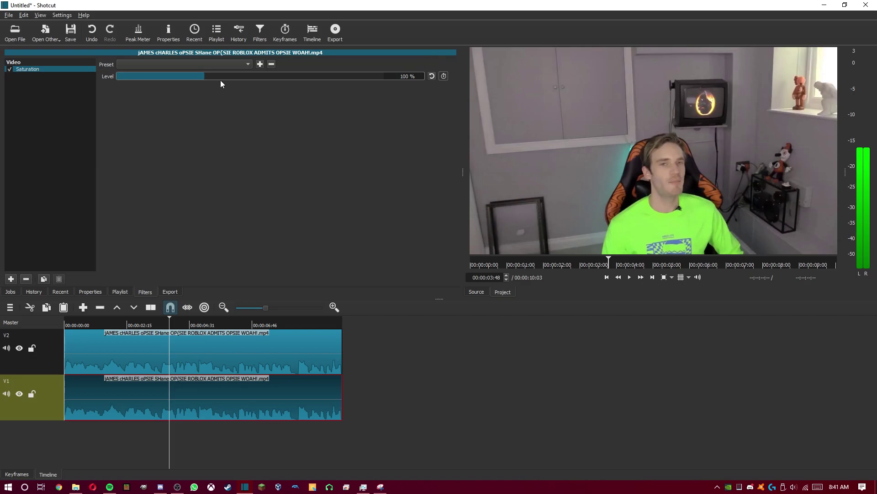
{"action": "left_click_drag", "start_coordinate": [221, 76], "coordinate": [3, 81]}
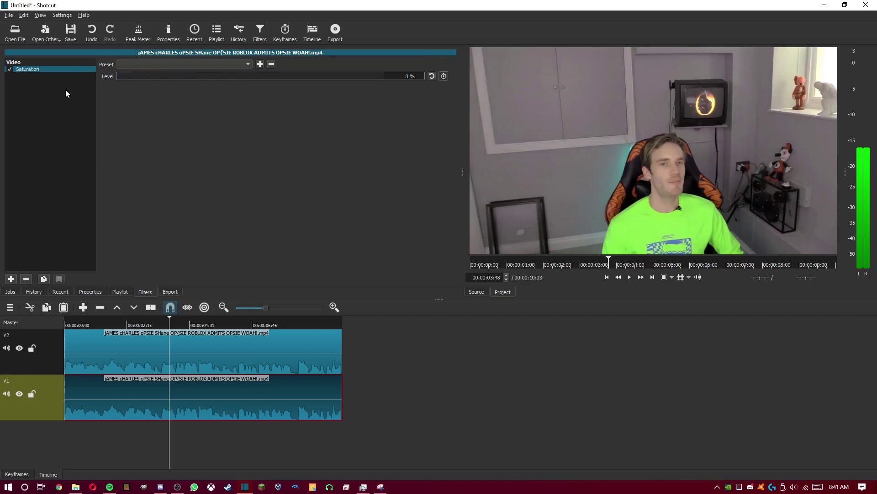
- Hide track V2 to preview the greyscale V1 clip, keeping saturation at 0 %
{"action": "left_click", "coordinate": [120, 323]}
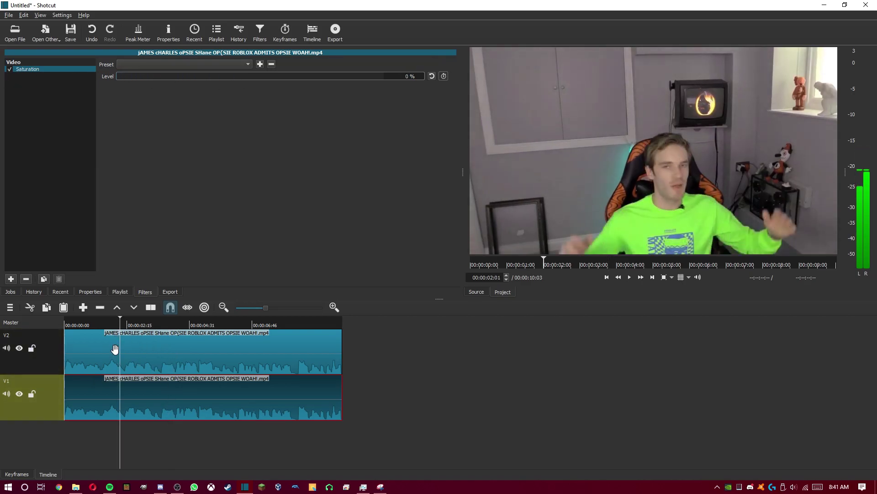
{"action": "left_click", "coordinate": [84, 351]}
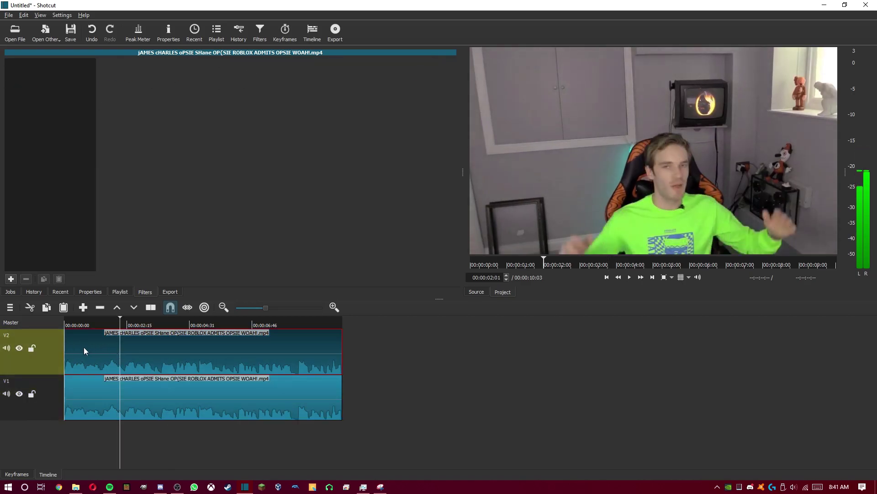
{"action": "left_click", "coordinate": [19, 348]}
{"action": "left_click", "coordinate": [134, 323]}
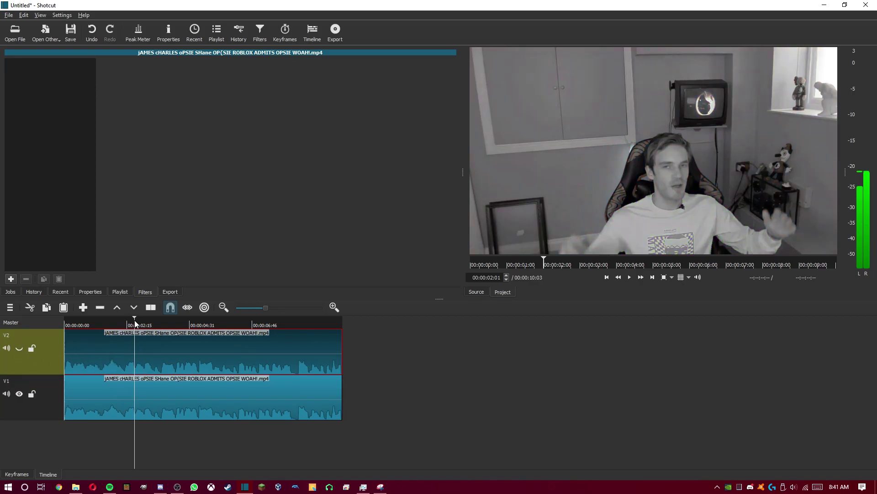
{"action": "left_click", "coordinate": [145, 402]}
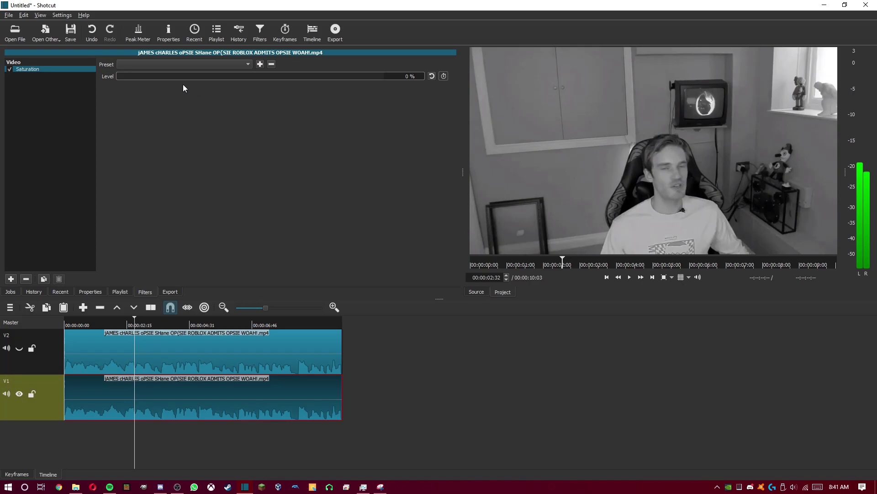
{"action": "left_click_drag", "start_coordinate": [186, 76], "coordinate": [1, 126]}
{"action": "left_click", "coordinate": [22, 347]}
{"action": "left_click", "coordinate": [23, 349]}
{"action": "left_click", "coordinate": [83, 352]}
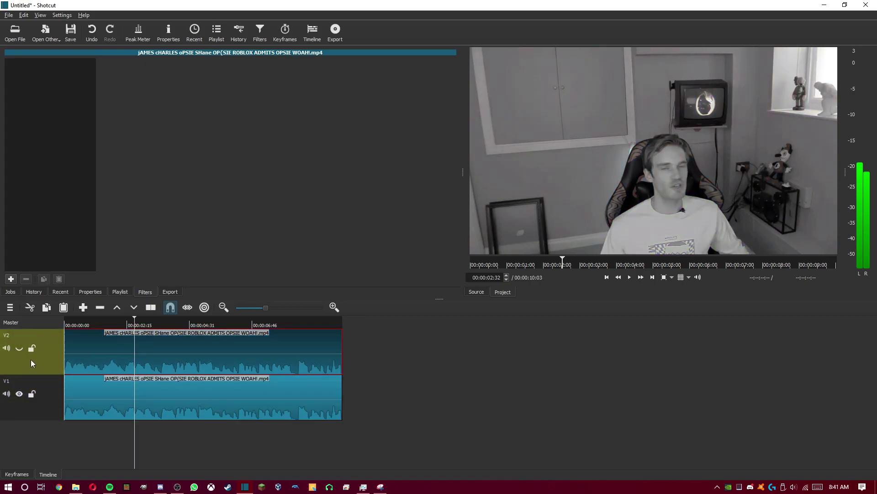
{"action": "left_click", "coordinate": [95, 397]}
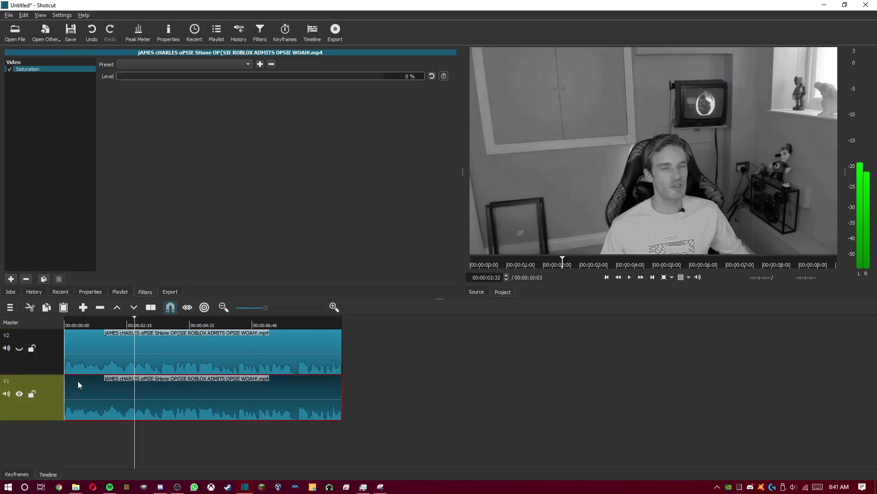
- Add a Glitch filter to the V1 clip and play a preview
{"action": "left_click", "coordinate": [11, 279]}
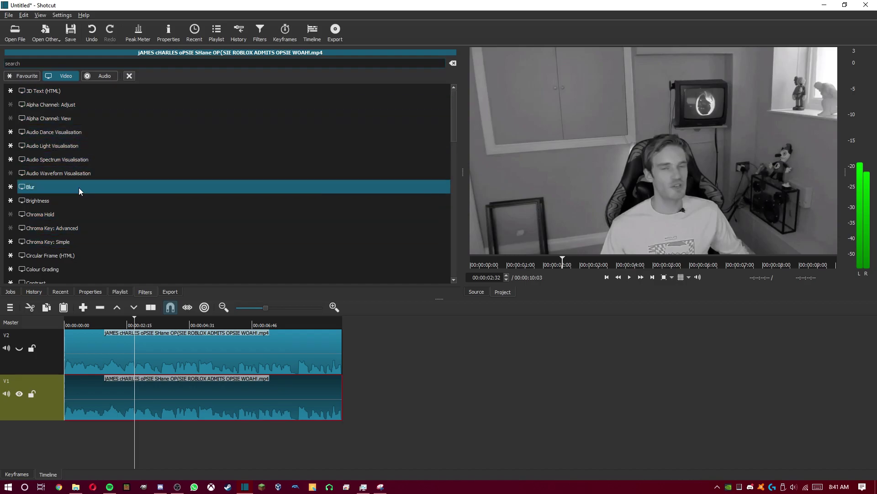
{"action": "scroll", "coordinate": [87, 192], "scroll_direction": "down", "scroll_amount": 5}
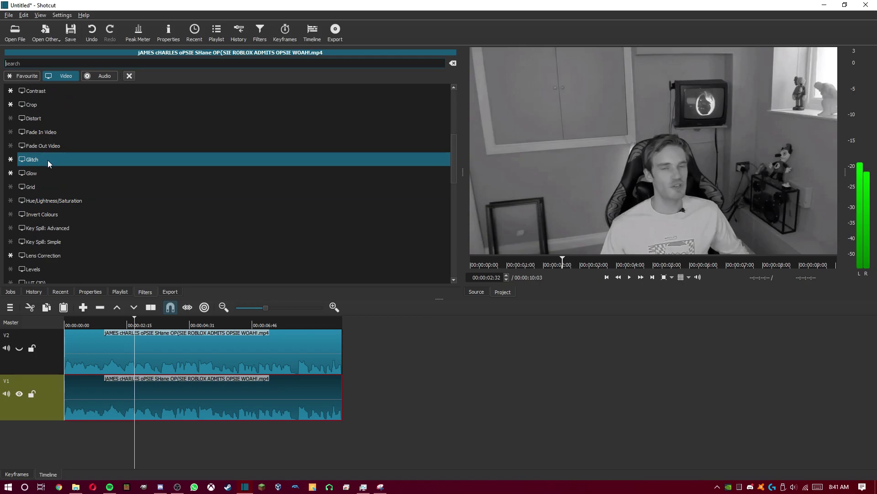
{"action": "left_click", "coordinate": [42, 160]}
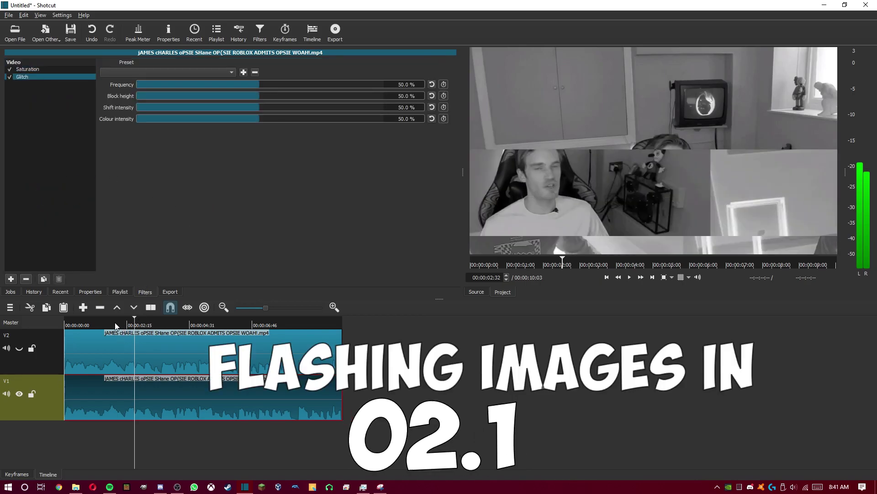
{"action": "left_click", "coordinate": [74, 322]}
{"action": "key", "text": "space"}
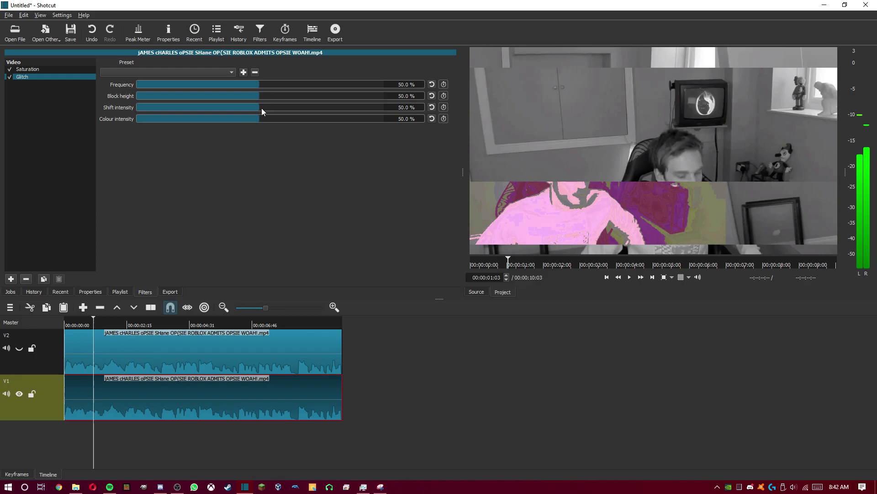
- Set Glitch block height 0 %, frequency 1.7 %, colour intensity 0 %, shift intensity 100 %
{"action": "left_click_drag", "start_coordinate": [205, 96], "coordinate": [1, 109]}
{"action": "left_click_drag", "start_coordinate": [181, 84], "coordinate": [141, 87]}
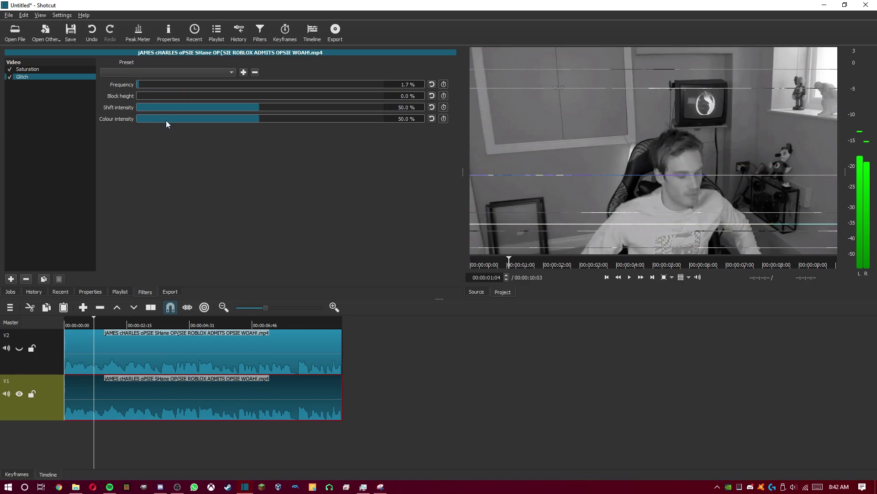
{"action": "left_click_drag", "start_coordinate": [166, 119], "coordinate": [44, 140]}
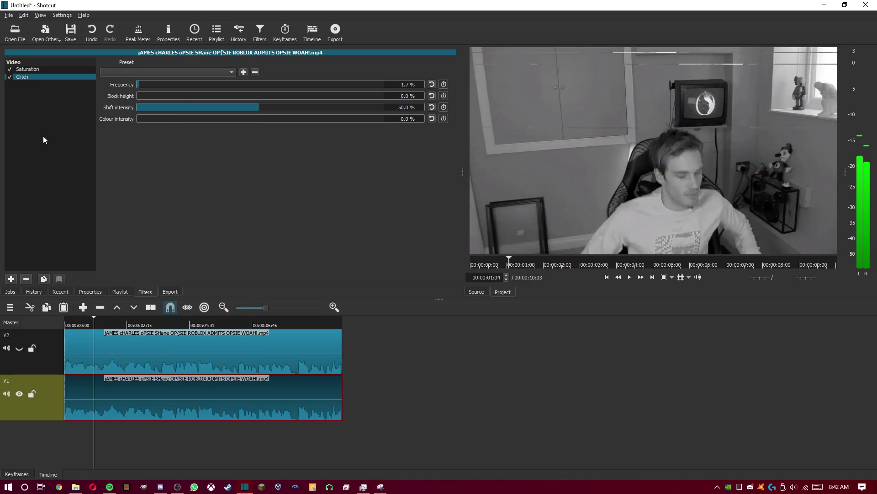
{"action": "left_click_drag", "start_coordinate": [272, 104], "coordinate": [454, 111]}
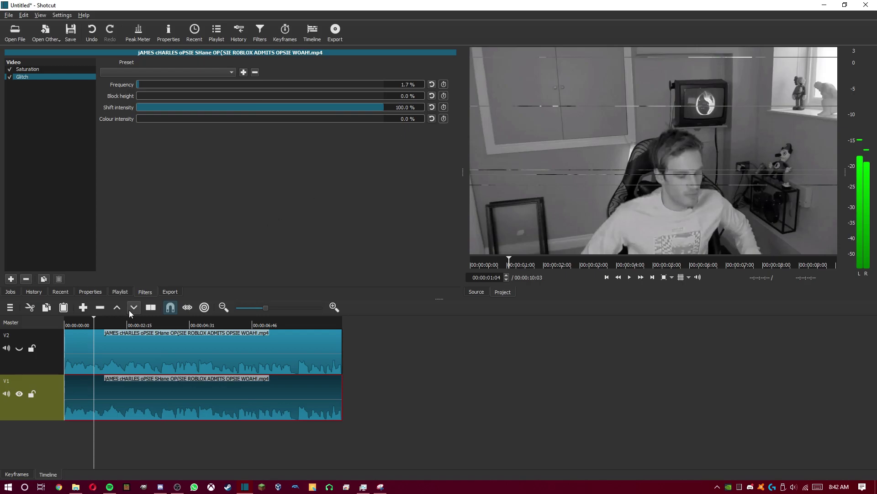
{"action": "left_click_drag", "start_coordinate": [92, 325], "coordinate": [67, 326]}
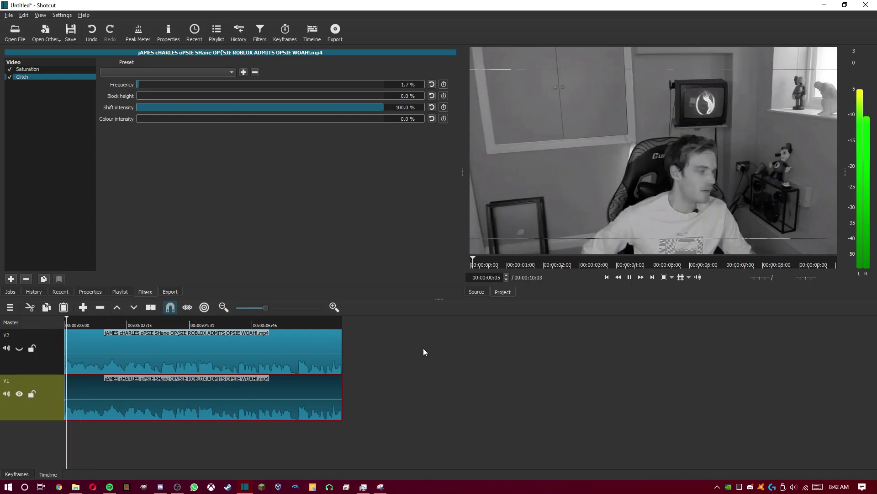
{"action": "key", "text": "space"}
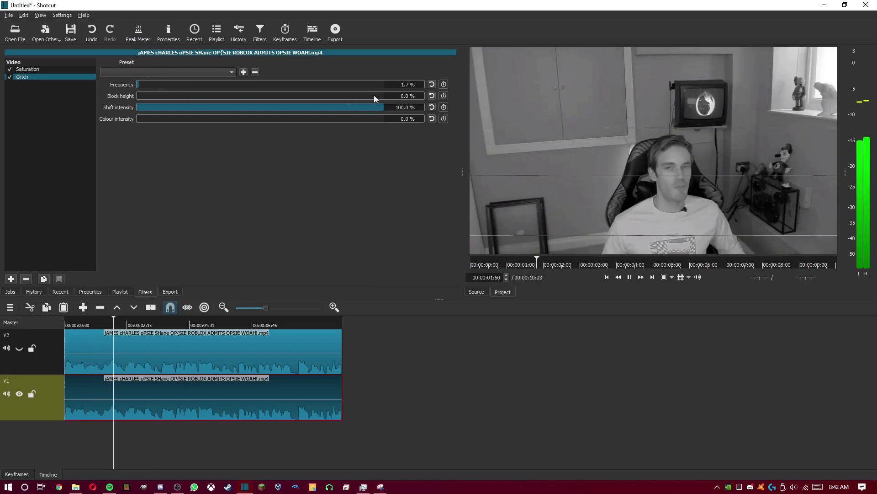
{"action": "key", "text": "space"}
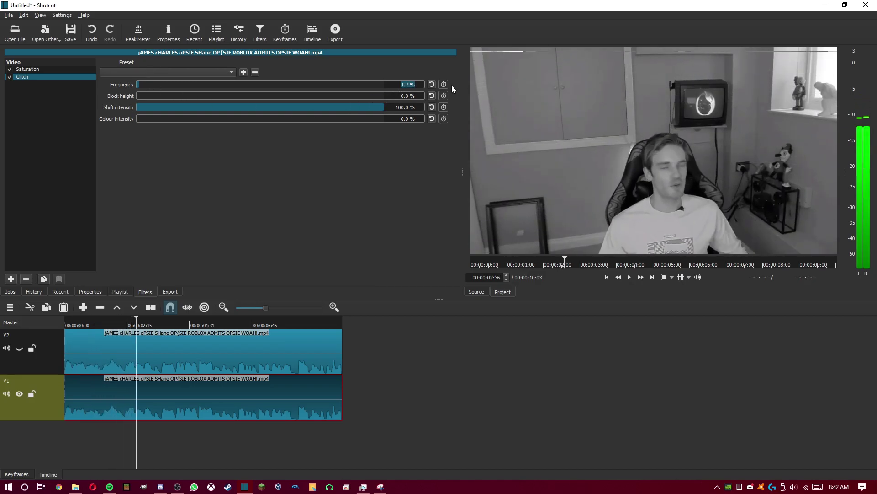
- Fine-tune the Glitch frequency to 1.0 % and replay the preview from the start
{"action": "type", "text": "0.5"}
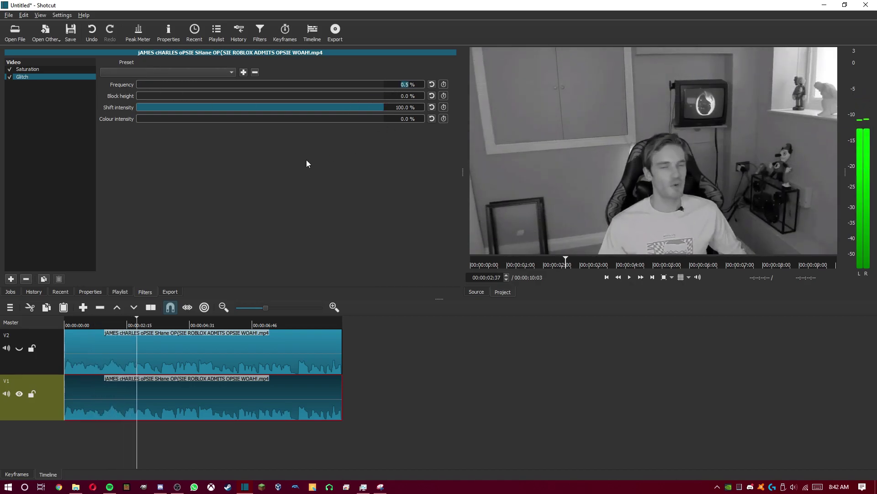
{"action": "left_click_drag", "start_coordinate": [93, 319], "coordinate": [40, 330]}
{"action": "key", "text": "space"}
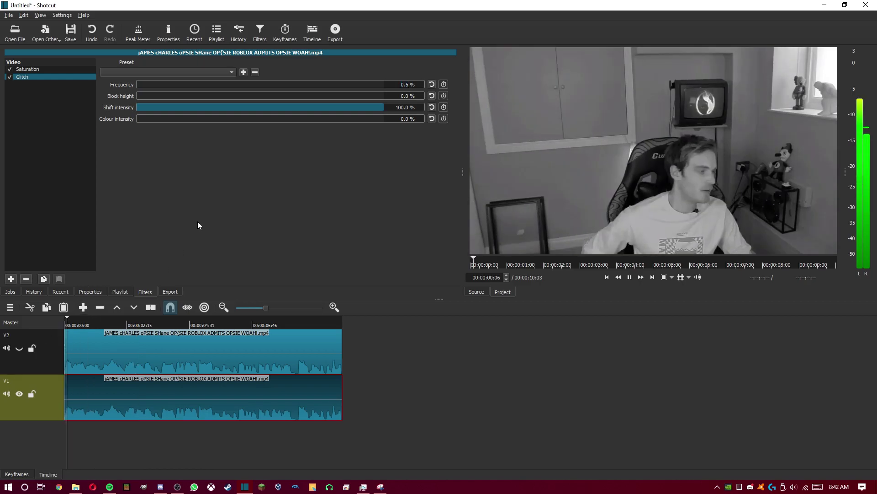
{"action": "key", "text": "space"}
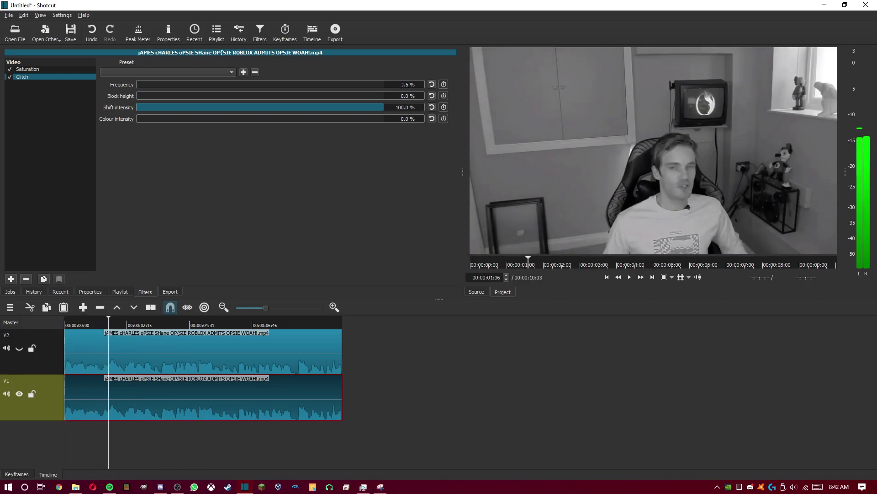
{"action": "double_click", "coordinate": [407, 84]}
{"action": "key", "text": "Up"}
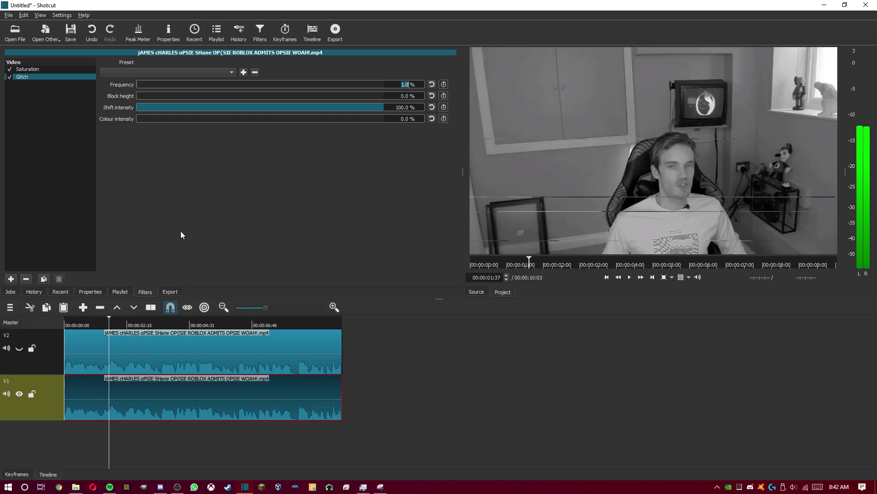
{"action": "left_click", "coordinate": [60, 322]}
{"action": "key", "text": "space"}
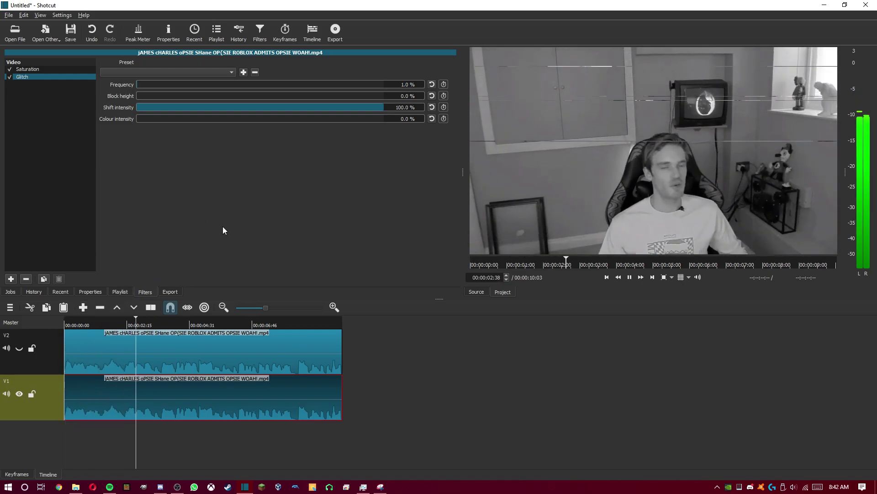
{"action": "key", "text": "space"}
{"action": "left_click", "coordinate": [205, 358]}
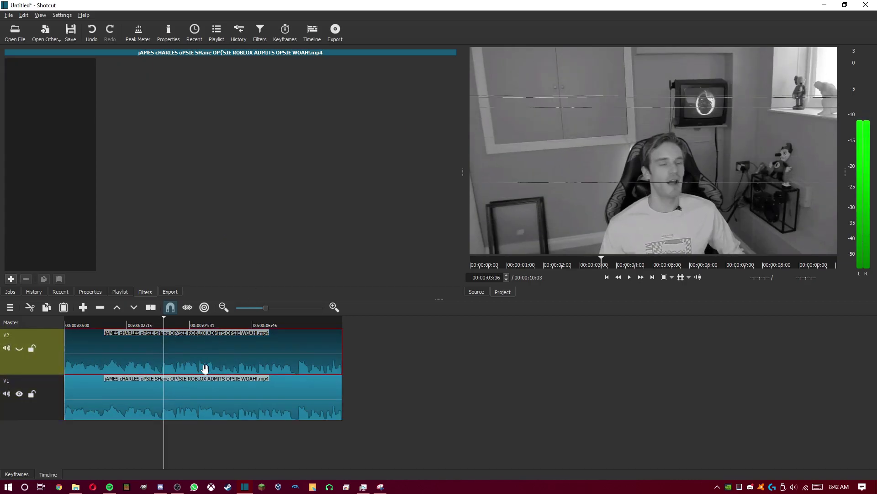
- Unhide track V2 so the colour top clip covers the greyscale V1 layer
{"action": "left_click", "coordinate": [220, 403]}
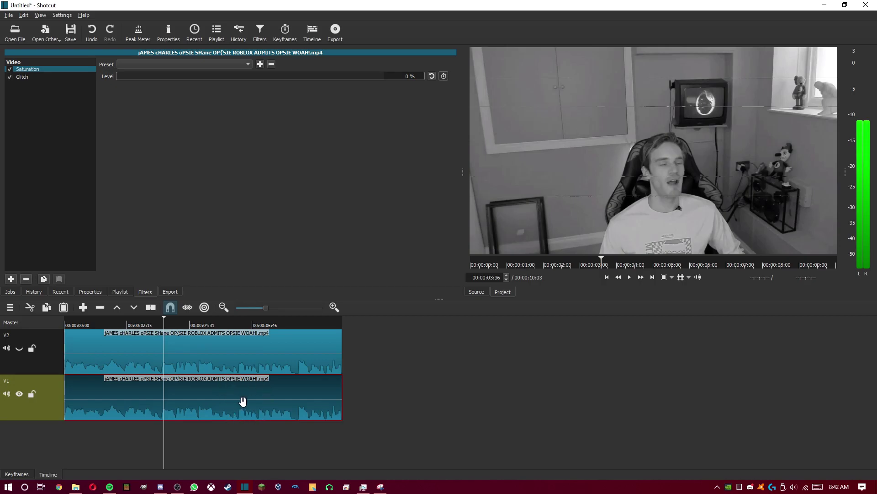
{"action": "left_click", "coordinate": [196, 346]}
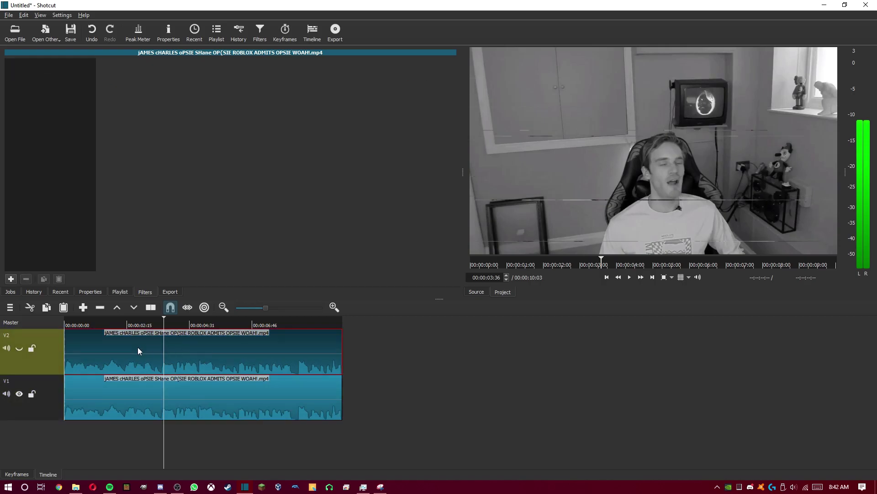
{"action": "left_click", "coordinate": [17, 350]}
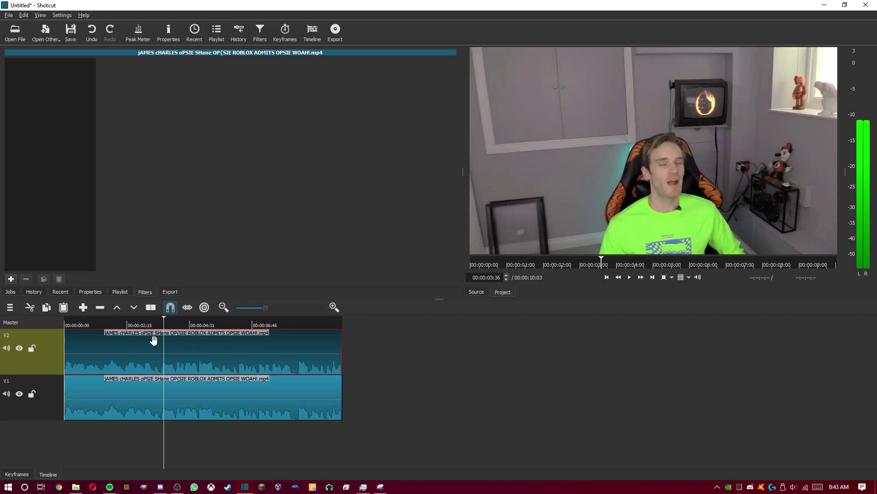
- Add an Opacity filter to the V2 clip and set it to about 30 %
{"action": "left_click", "coordinate": [11, 278]}
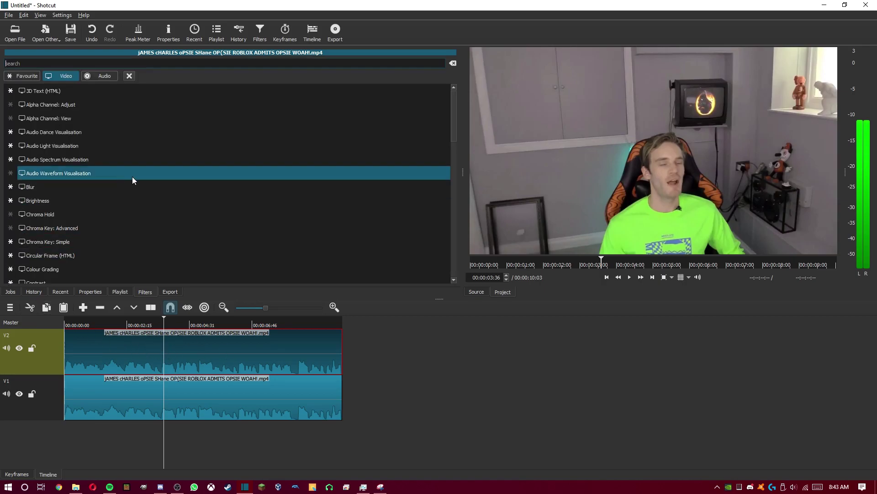
{"action": "scroll", "coordinate": [73, 214], "scroll_direction": "down", "scroll_amount": 2}
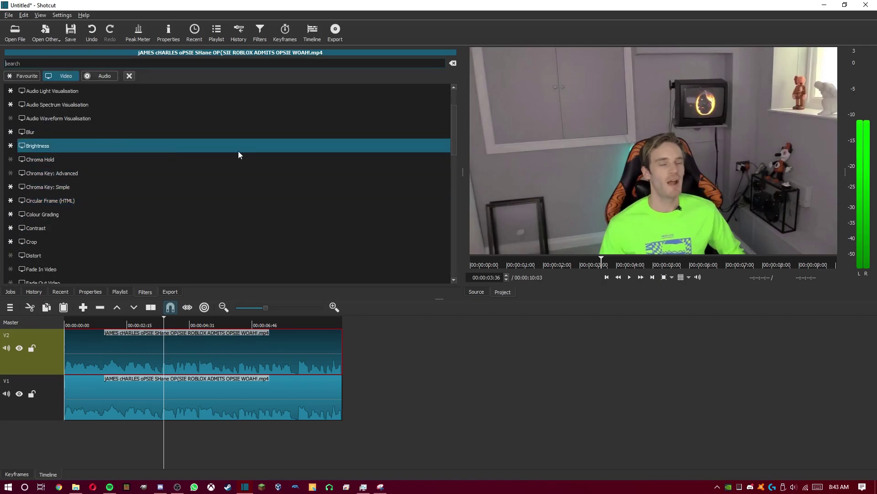
{"action": "scroll", "coordinate": [361, 130], "scroll_direction": "down", "scroll_amount": 4}
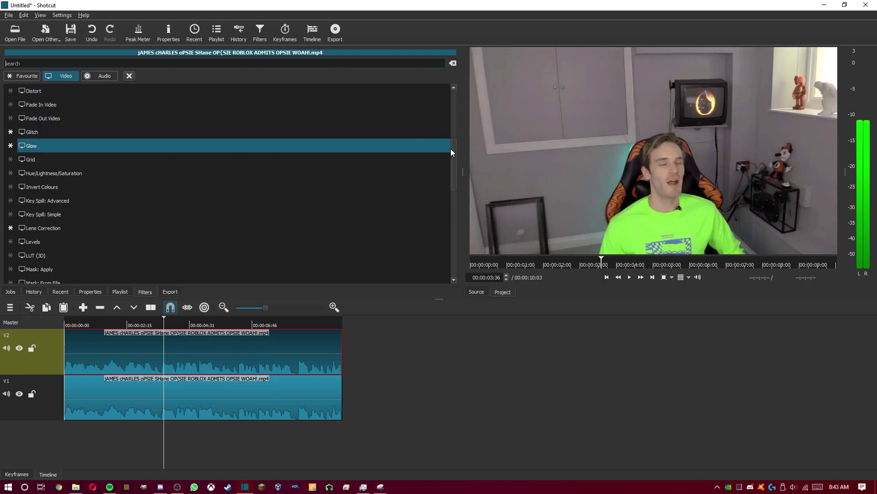
{"action": "left_click_drag", "start_coordinate": [451, 149], "coordinate": [446, 196]}
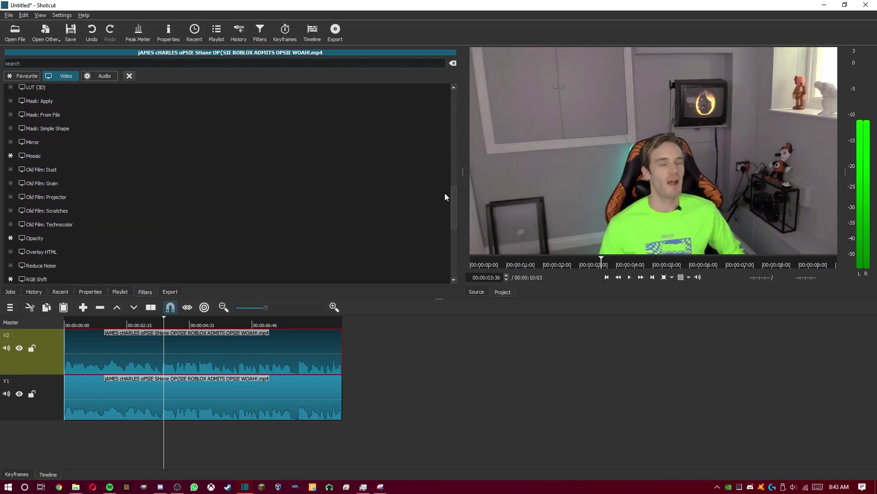
{"action": "left_click", "coordinate": [102, 236]}
{"action": "left_click_drag", "start_coordinate": [275, 86], "coordinate": [196, 95]}
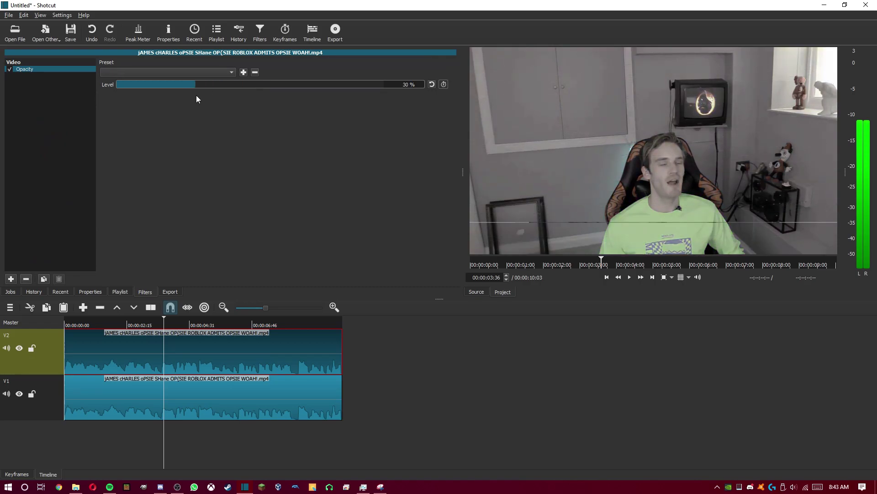
- Add a Blur filter to the V2 clip with width and height 8 px
{"action": "left_click", "coordinate": [11, 278]}
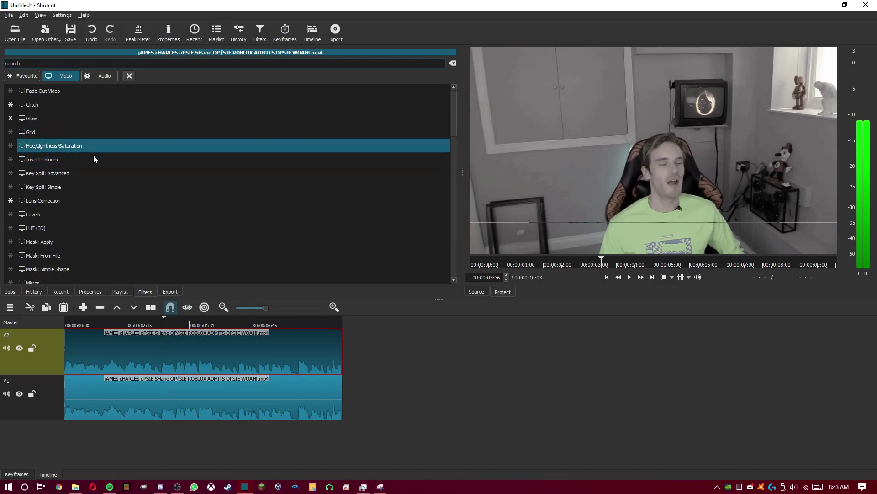
{"action": "scroll", "coordinate": [64, 183], "scroll_direction": "down", "scroll_amount": 6}
{"action": "scroll", "coordinate": [67, 183], "scroll_direction": "up", "scroll_amount": 8}
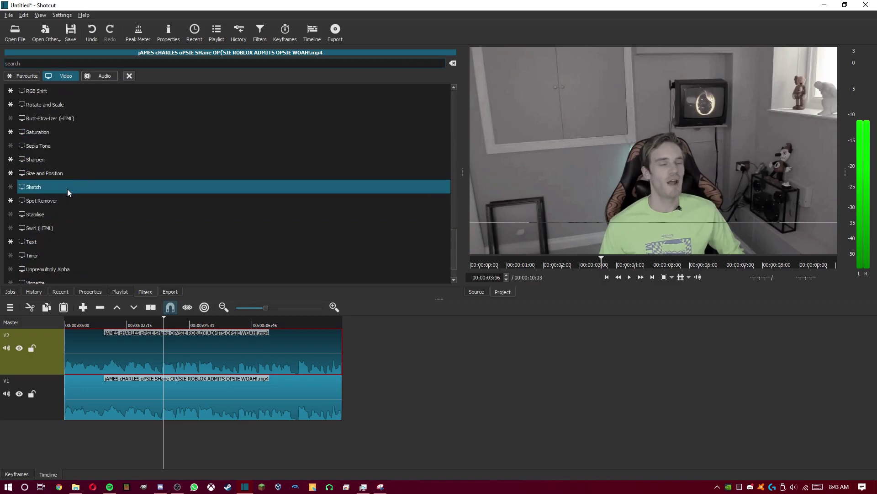
{"action": "scroll", "coordinate": [59, 152], "scroll_direction": "up", "scroll_amount": 4}
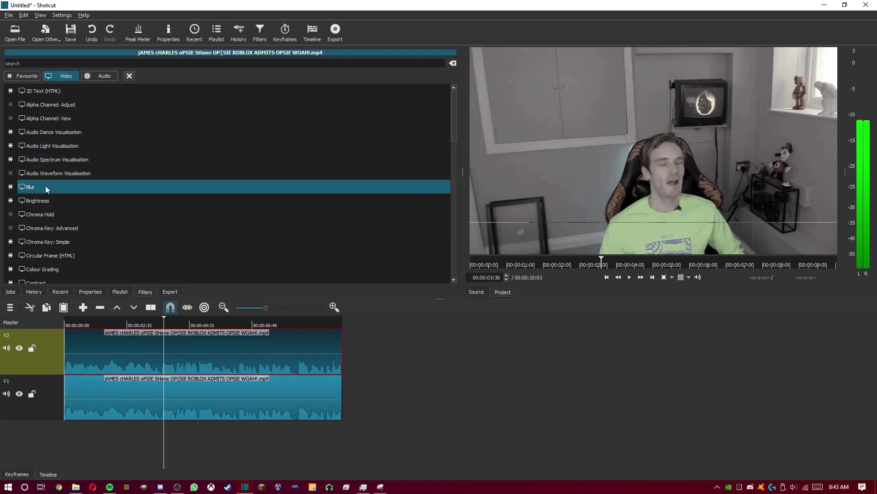
{"action": "left_click", "coordinate": [46, 185]}
{"action": "left_click_drag", "start_coordinate": [121, 76], "coordinate": [138, 91]}
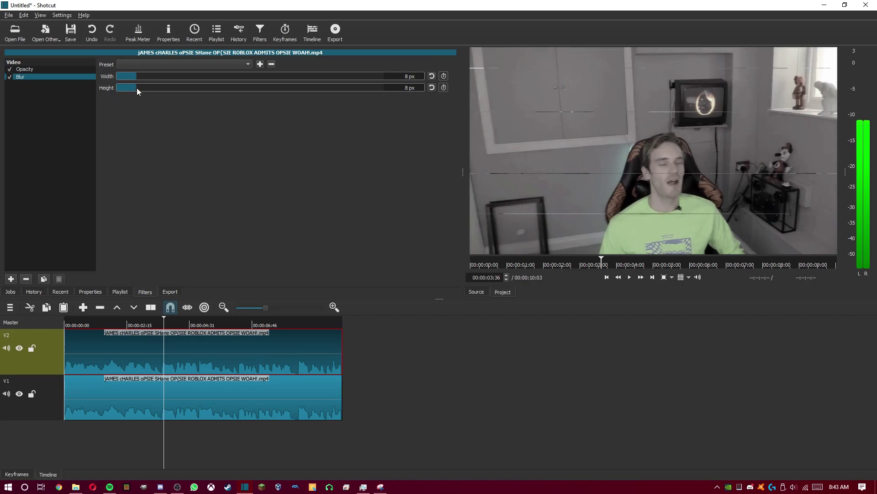
- Toggle track V1's visibility to compare the blurred top layer, leaving it visible
{"action": "left_click", "coordinate": [16, 394]}
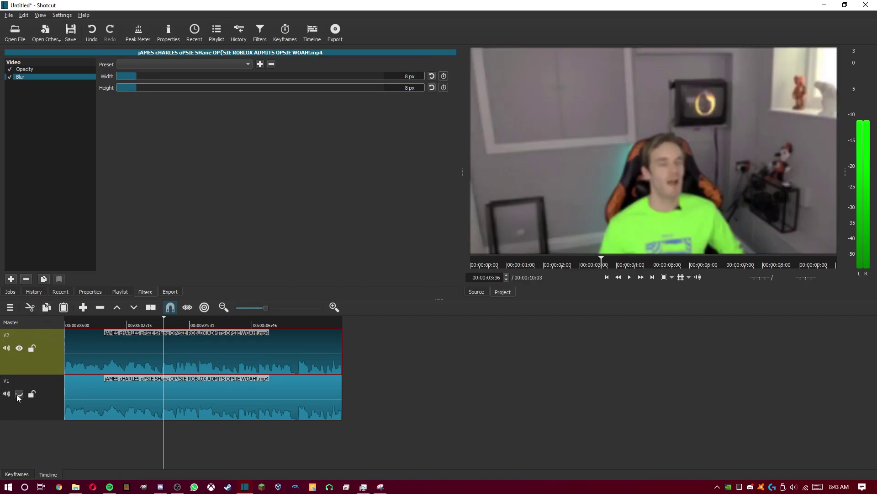
{"action": "left_click", "coordinate": [18, 396]}
{"action": "left_click", "coordinate": [18, 396]}
{"action": "left_click", "coordinate": [18, 395]}
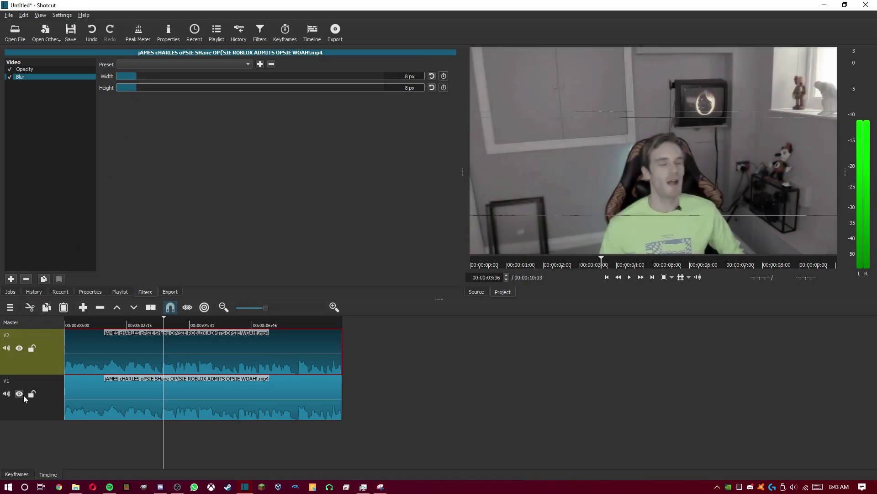
- Add a Saturation filter to the V2 clip and raise its level to 271 %
{"action": "left_click", "coordinate": [12, 279]}
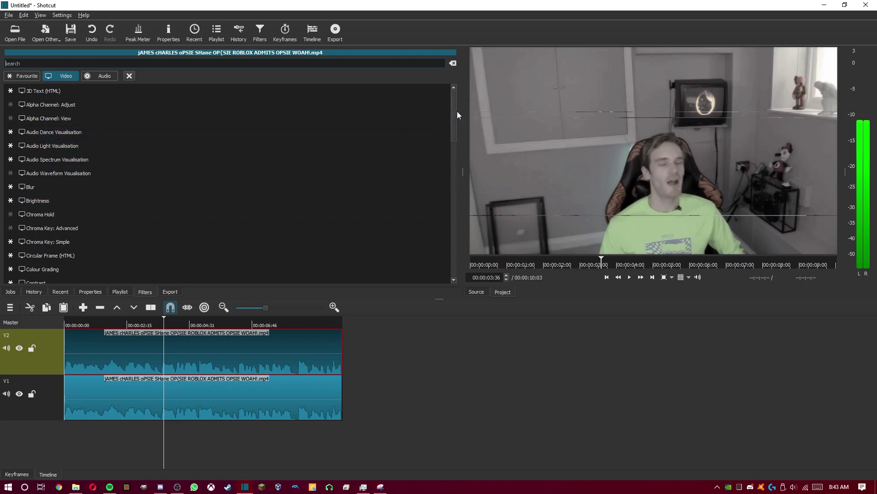
{"action": "left_click_drag", "start_coordinate": [453, 116], "coordinate": [435, 270]}
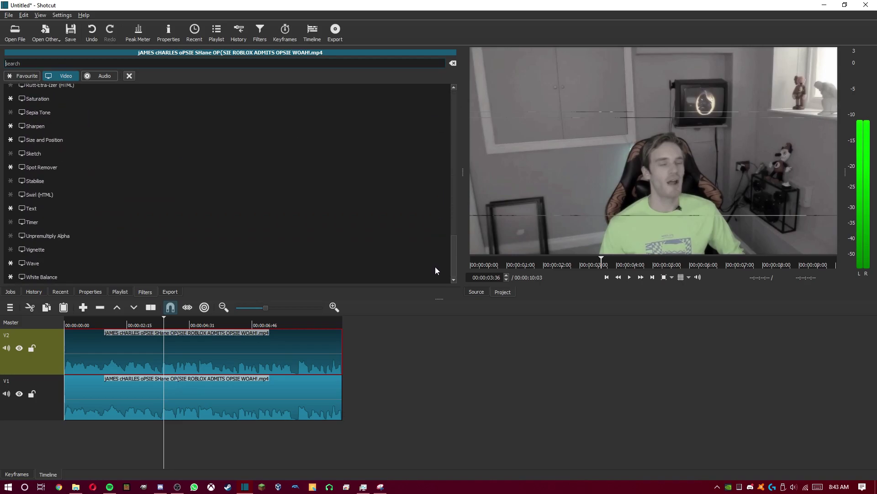
{"action": "left_click", "coordinate": [34, 102]}
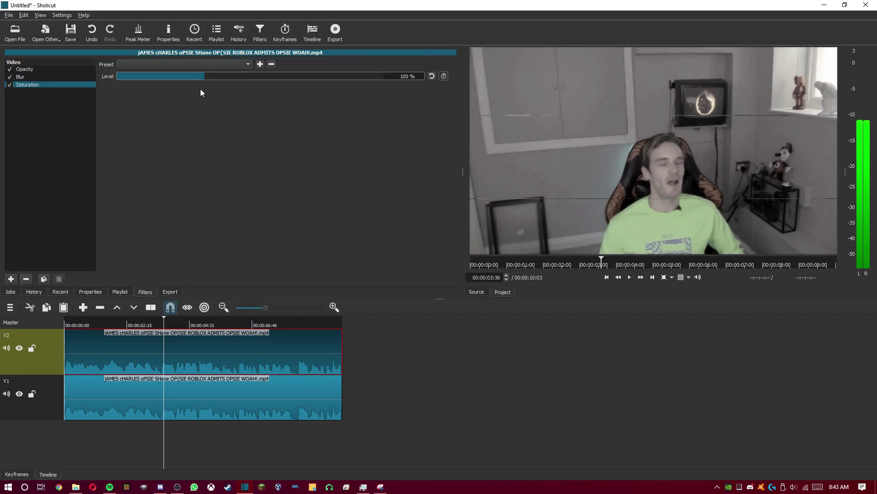
{"action": "left_click_drag", "start_coordinate": [204, 75], "coordinate": [359, 98]}
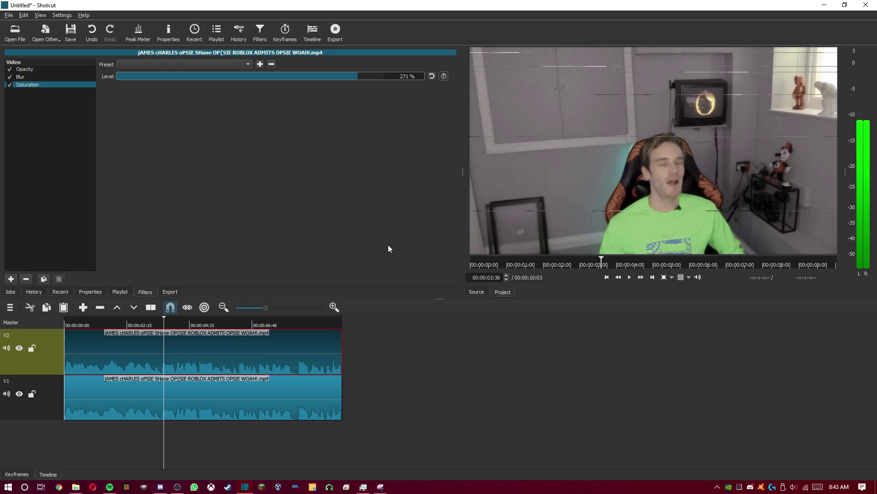
- Add a Rotate and Scale filter to the V2 clip with X offset 5
{"action": "left_click", "coordinate": [11, 278]}
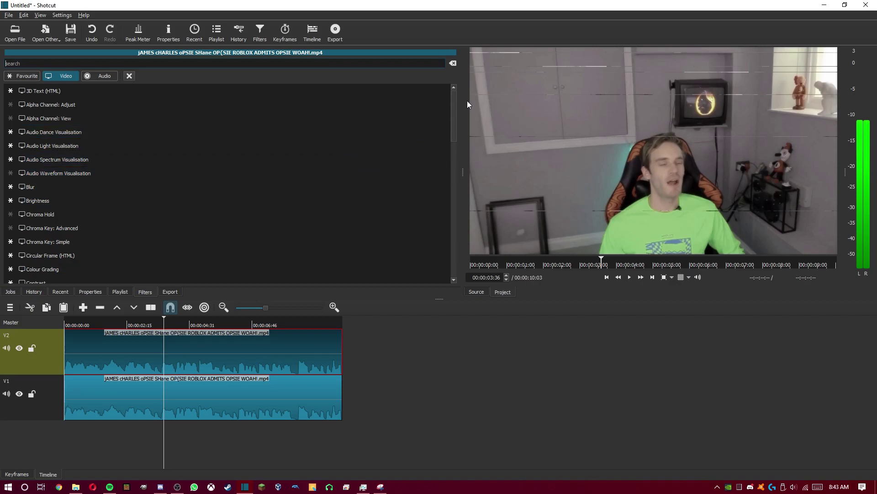
{"action": "left_click_drag", "start_coordinate": [452, 103], "coordinate": [447, 228]}
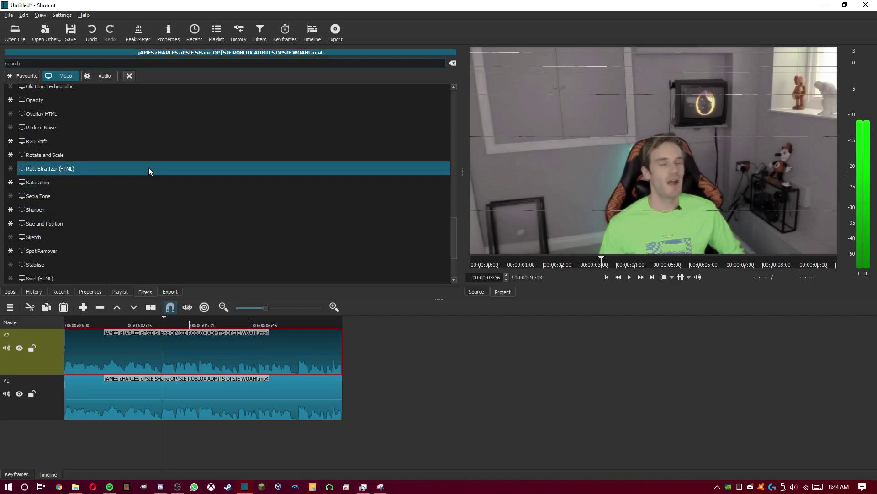
{"action": "left_click", "coordinate": [56, 155]}
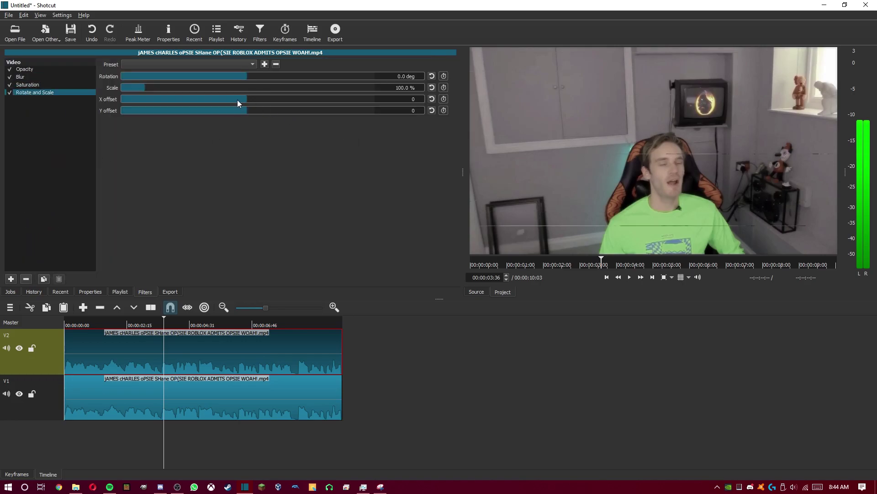
{"action": "left_click_drag", "start_coordinate": [248, 100], "coordinate": [248, 99]}
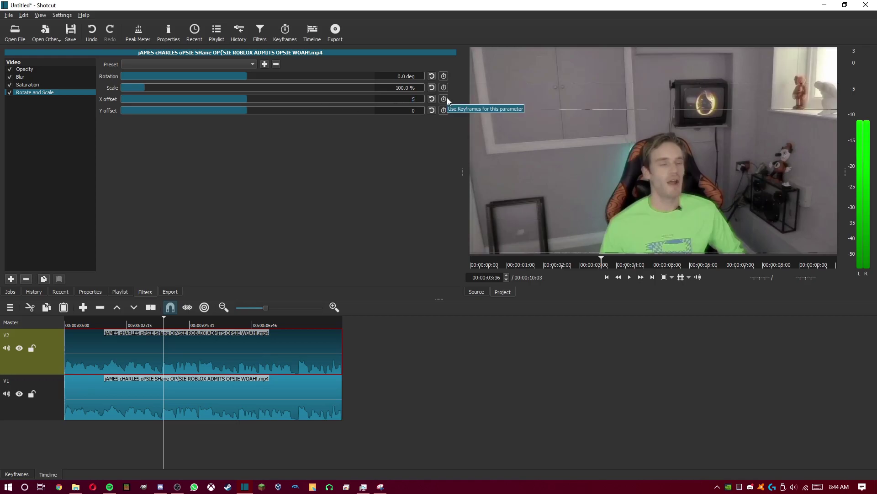
{"action": "type", "text": "5"}
{"action": "key", "text": "Return"}
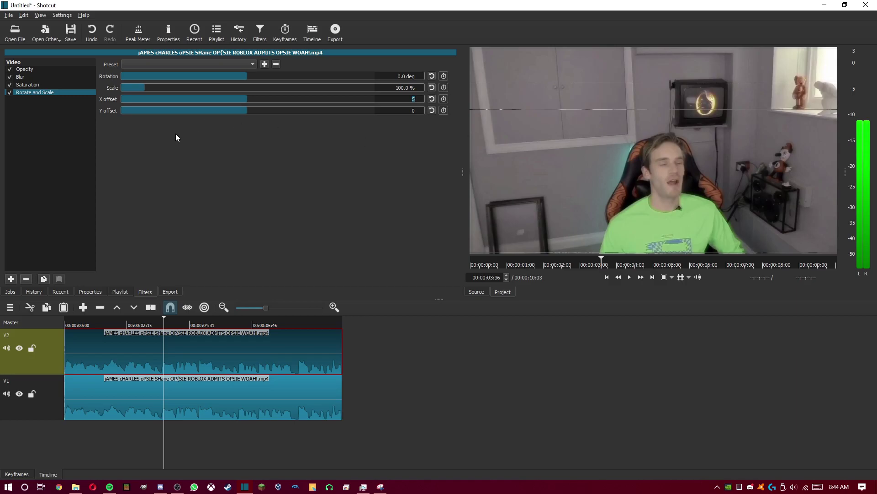
- Zoom into the player preview to inspect the sideways offset
{"action": "left_click", "coordinate": [664, 278]}
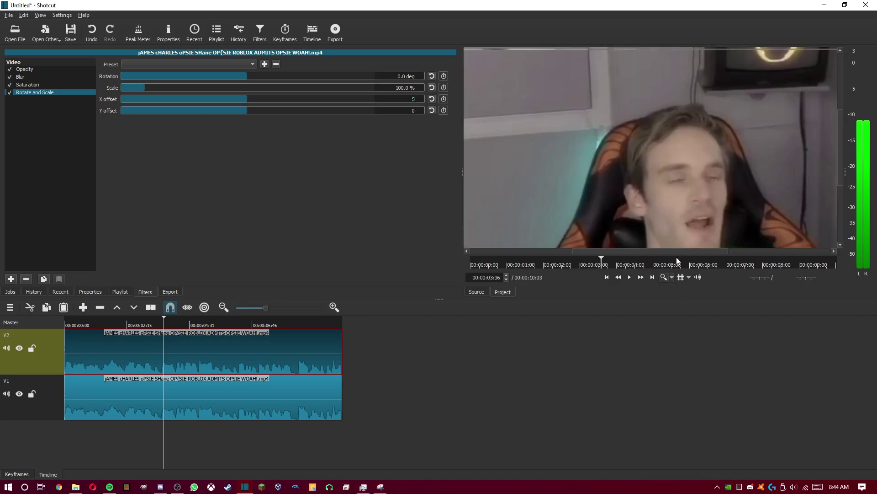
{"action": "left_click_drag", "start_coordinate": [840, 183], "coordinate": [846, 240]}
{"action": "left_click_drag", "start_coordinate": [711, 254], "coordinate": [776, 252]}
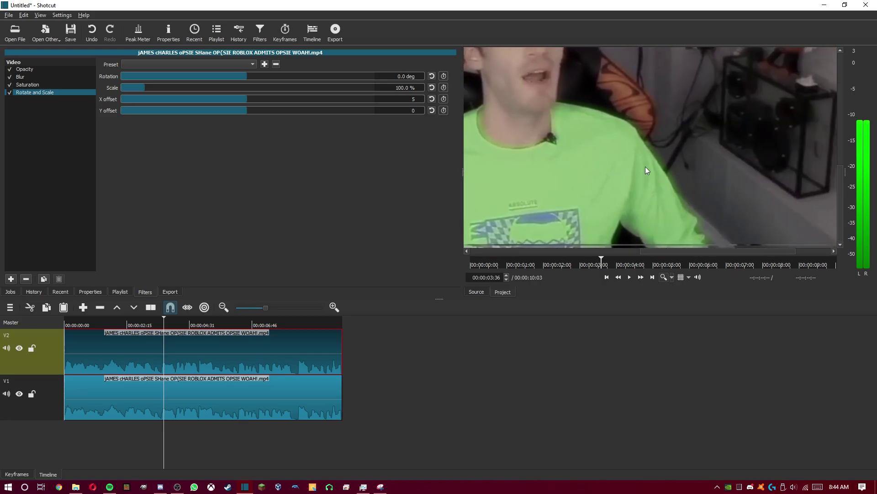
- Reduce the top clip's Blur filter to 5 px width and height
{"action": "left_click", "coordinate": [29, 77]}
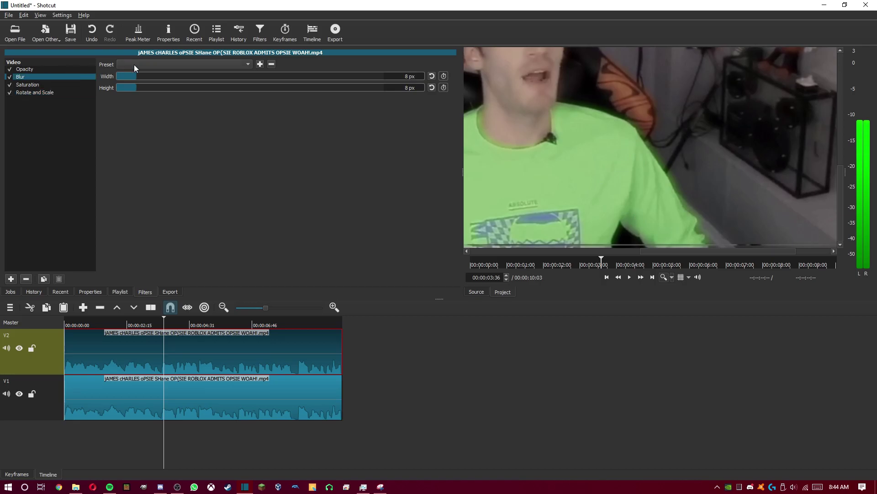
{"action": "mouse_move", "coordinate": [136, 78]}
{"action": "left_mouse_down"}
{"action": "mouse_move", "coordinate": [97, 79]}
{"action": "mouse_move", "coordinate": [104, 89]}
{"action": "mouse_move", "coordinate": [139, 89]}
{"action": "mouse_move", "coordinate": [139, 76]}
{"action": "mouse_move", "coordinate": [128, 78]}
{"action": "mouse_move", "coordinate": [129, 89]}
{"action": "left_mouse_up"}
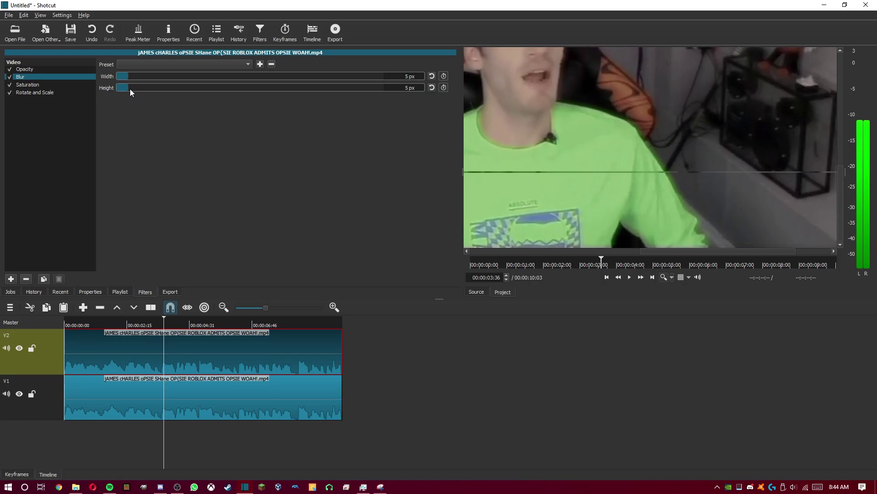
{"action": "left_click_drag", "start_coordinate": [642, 250], "coordinate": [665, 258]}
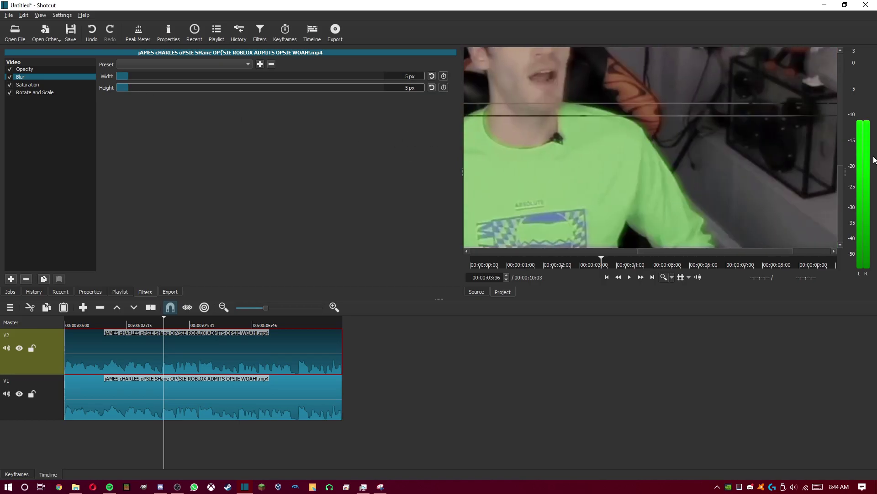
{"action": "left_click_drag", "start_coordinate": [841, 179], "coordinate": [827, 152]}
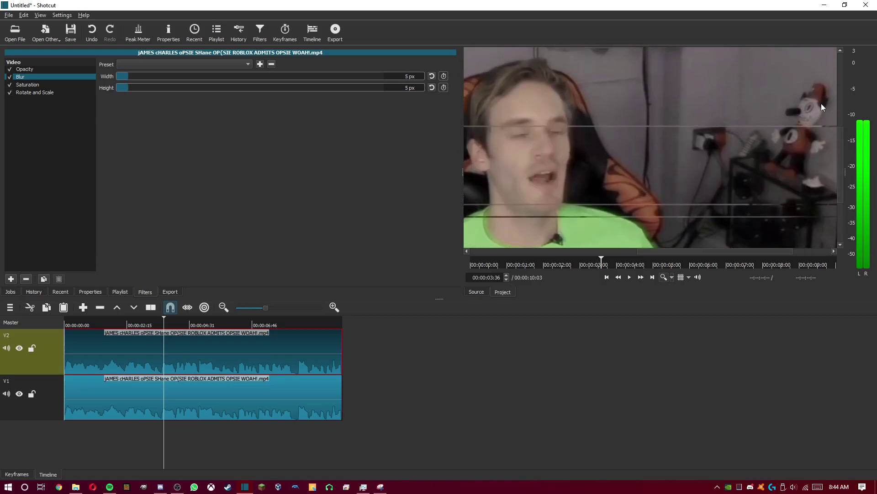
- Set the top clip's Opacity level to 43% and fit the preview to the frame
{"action": "left_click", "coordinate": [26, 67]}
{"action": "left_click_drag", "start_coordinate": [196, 83], "coordinate": [457, 83]}
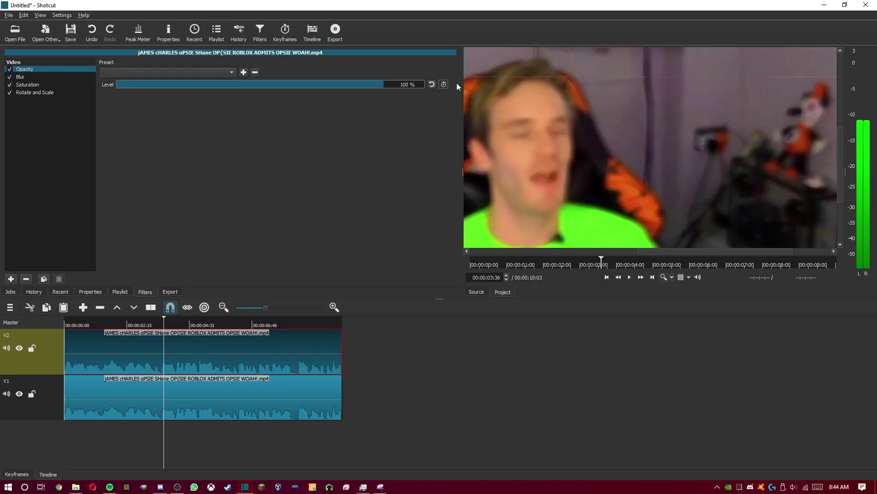
{"action": "left_click_drag", "start_coordinate": [372, 95], "coordinate": [232, 140]}
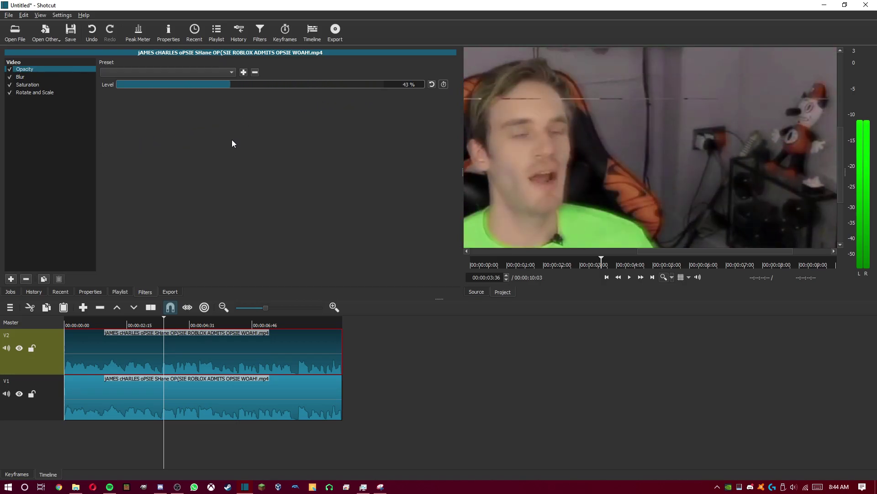
{"action": "left_click_drag", "start_coordinate": [691, 251], "coordinate": [606, 252]}
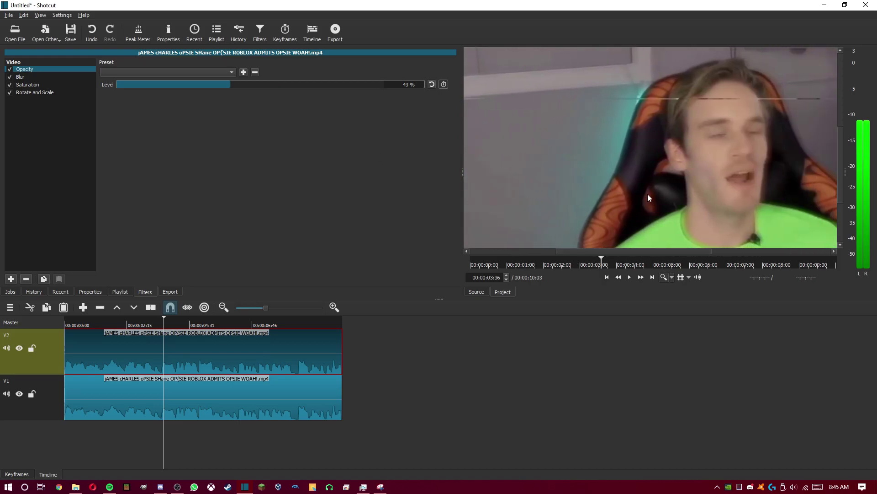
{"action": "left_click", "coordinate": [665, 277]}
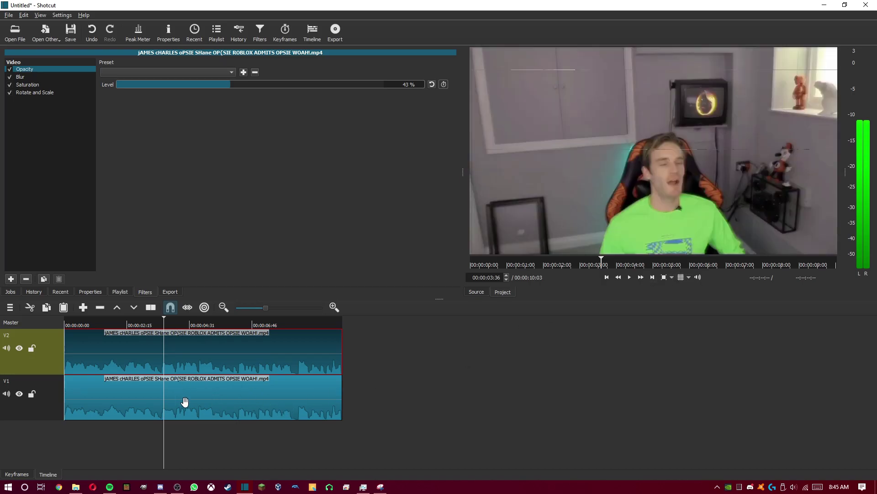
- Add an RGB Shift filter to the top clip with a 50% vertical shift
{"action": "left_click", "coordinate": [12, 280]}
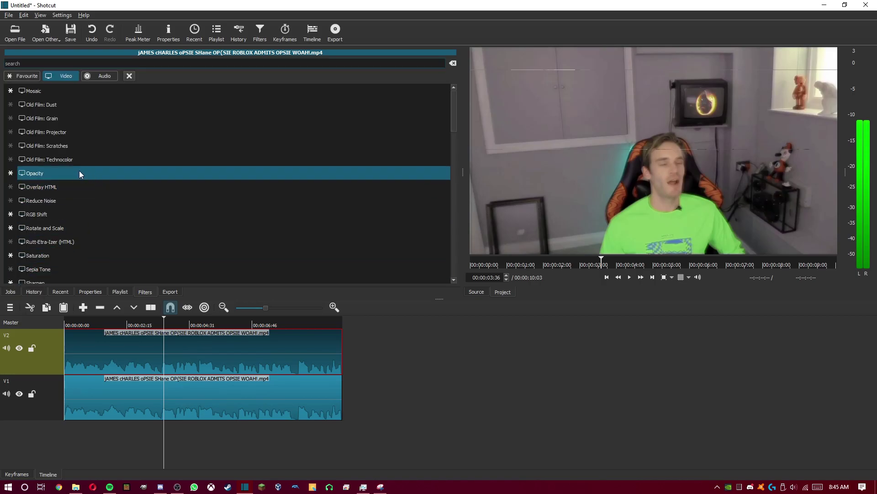
{"action": "scroll", "coordinate": [76, 183], "scroll_direction": "down", "scroll_amount": 4}
{"action": "scroll", "coordinate": [58, 190], "scroll_direction": "up", "scroll_amount": 2}
{"action": "scroll", "coordinate": [46, 227], "scroll_direction": "up", "scroll_amount": 2}
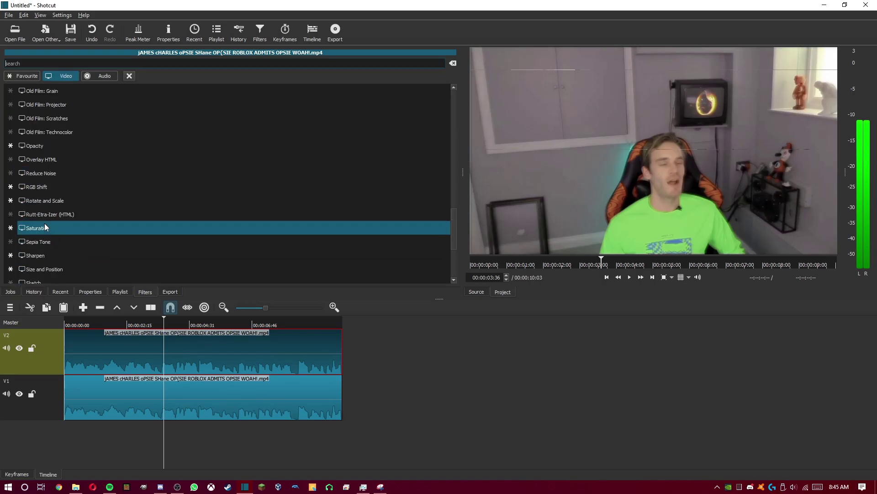
{"action": "left_click", "coordinate": [69, 187]}
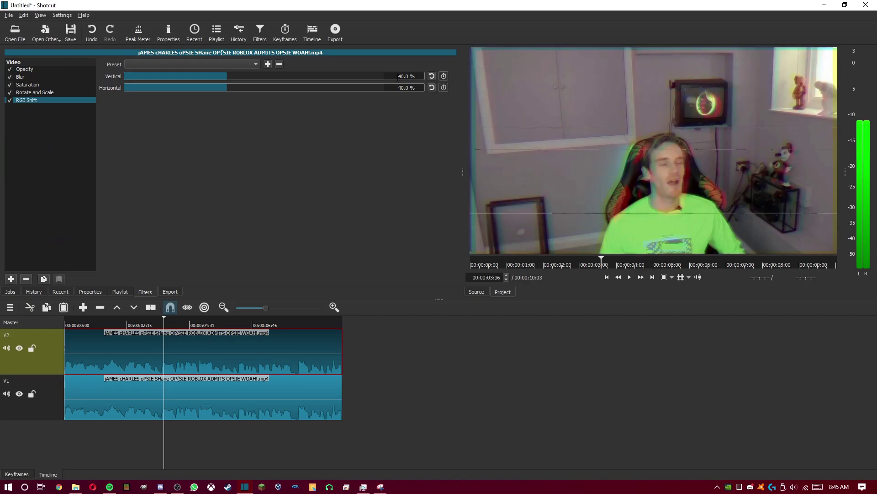
{"action": "type", "text": "50"}
{"action": "key", "text": "Return"}
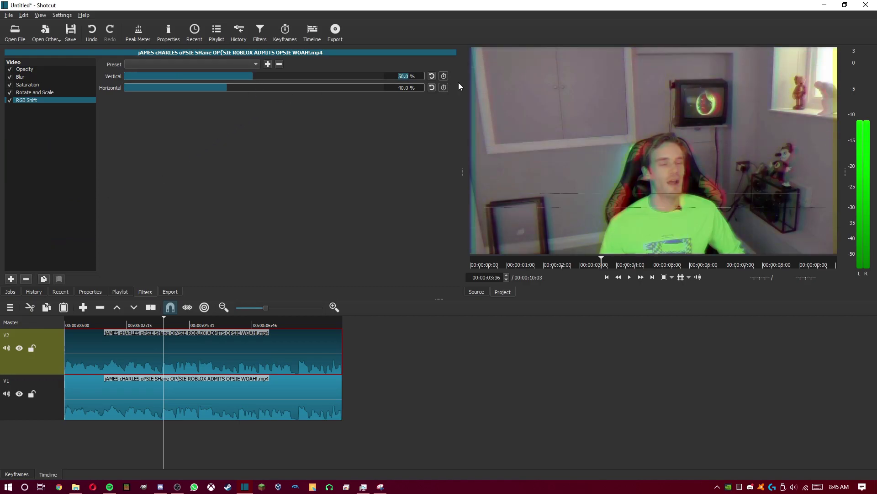
- Set RGB Shift's horizontal shift to 53.1%, checking fringing zoomed in, then move the playhead to 00:00:04:21
{"action": "key", "text": "Tab"}
{"action": "key", "text": "Tab"}
{"action": "type", "text": "55"}
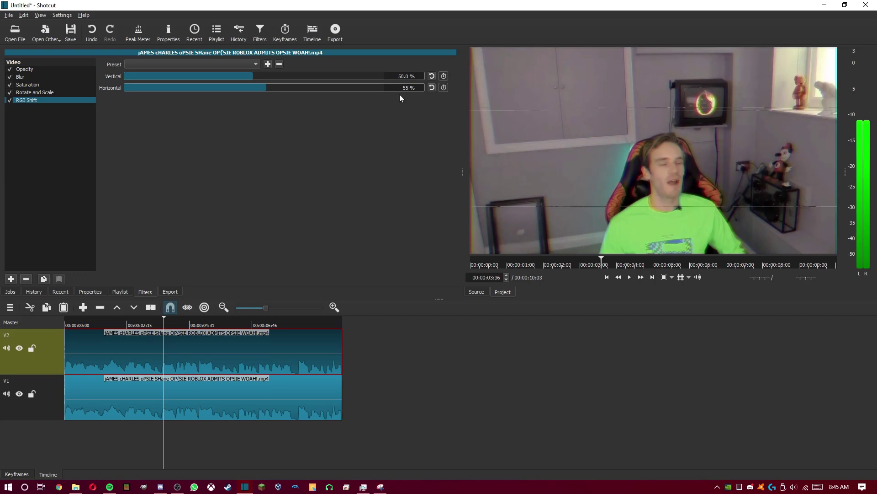
{"action": "key", "text": "BackSpace"}
{"action": "type", "text": "1"}
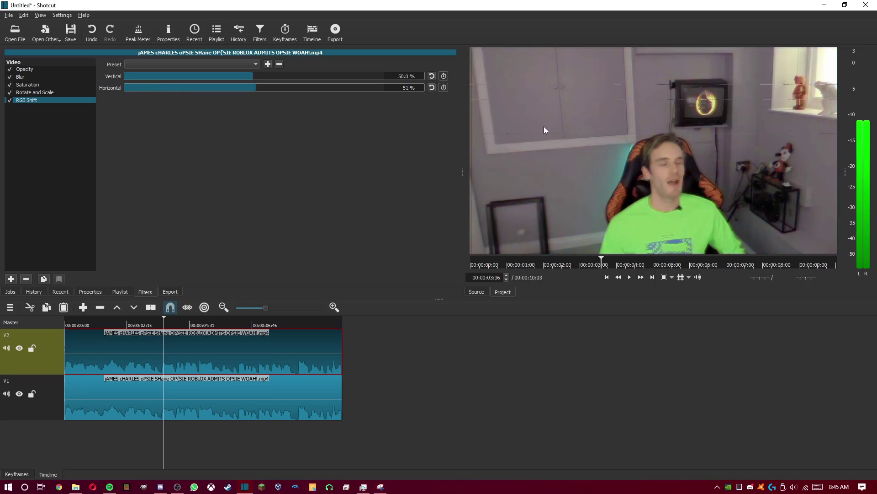
{"action": "key", "text": "BackSpace"}
{"action": "type", "text": "2"}
{"action": "left_click", "coordinate": [664, 277]}
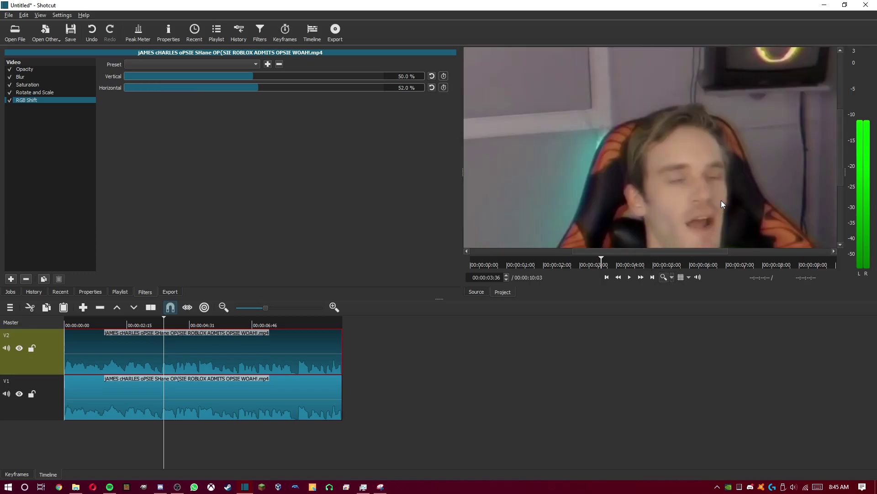
{"action": "mouse_move", "coordinate": [257, 92]}
{"action": "left_mouse_down"}
{"action": "mouse_move", "coordinate": [335, 97]}
{"action": "mouse_move", "coordinate": [263, 103]}
{"action": "left_mouse_up"}
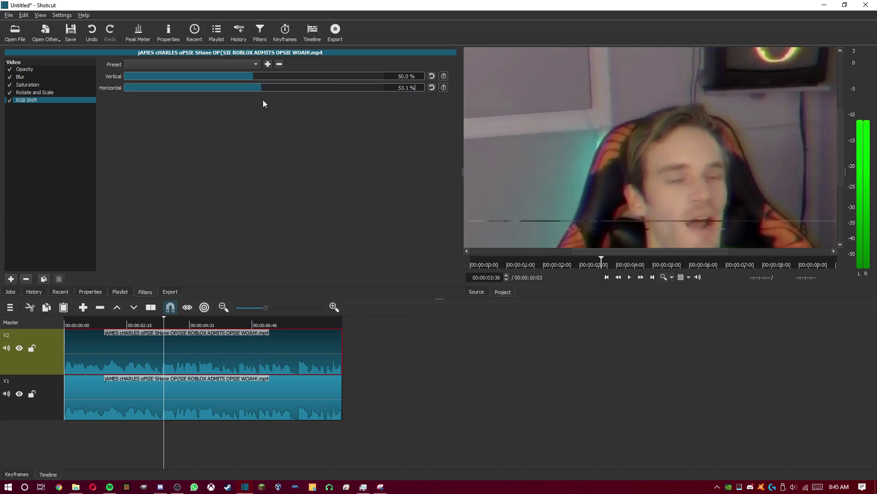
{"action": "left_click_drag", "start_coordinate": [589, 250], "coordinate": [633, 251]}
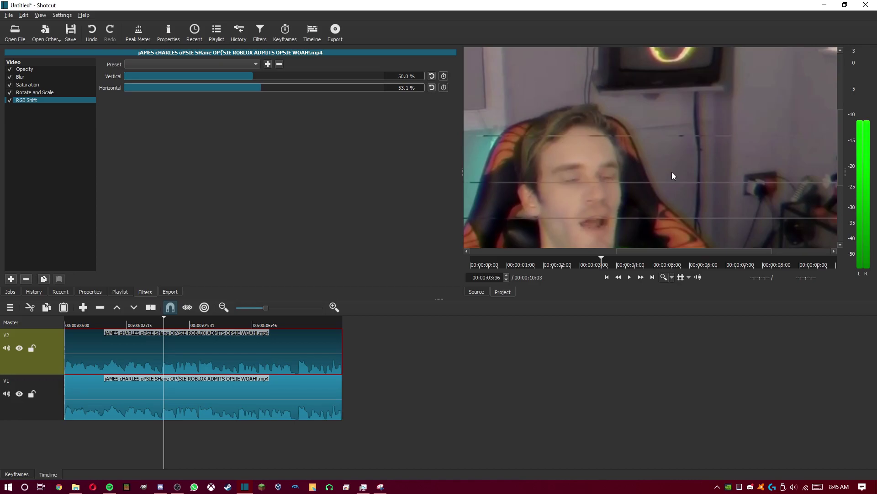
{"action": "left_click", "coordinate": [664, 277]}
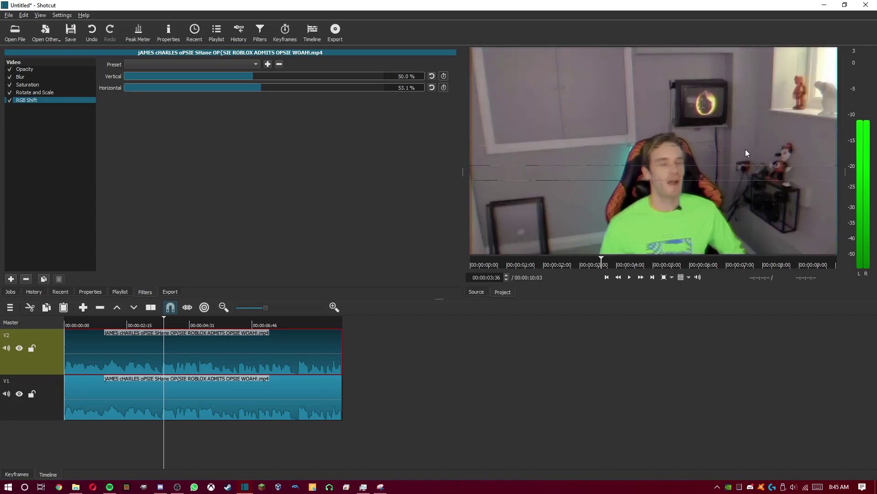
{"action": "left_click", "coordinate": [186, 325]}
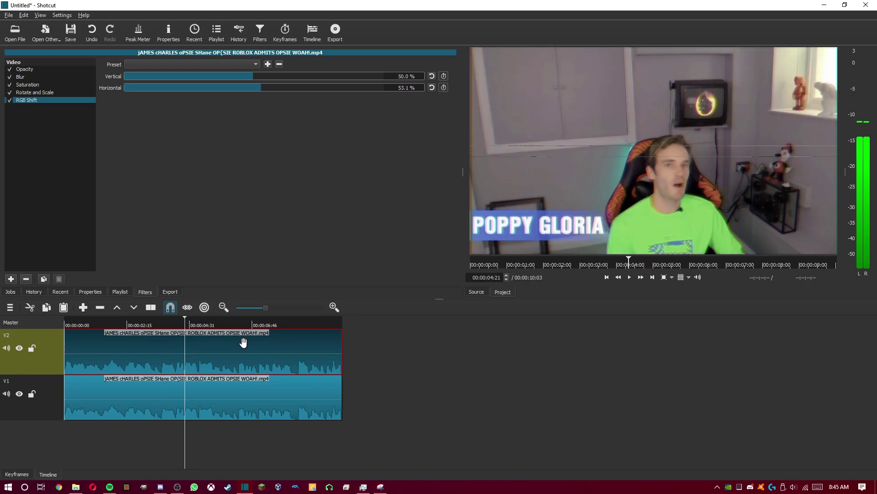
- Show the mp4/h264_nvenc codec export settings and select the Quality value for editing
{"action": "left_click", "coordinate": [171, 292]}
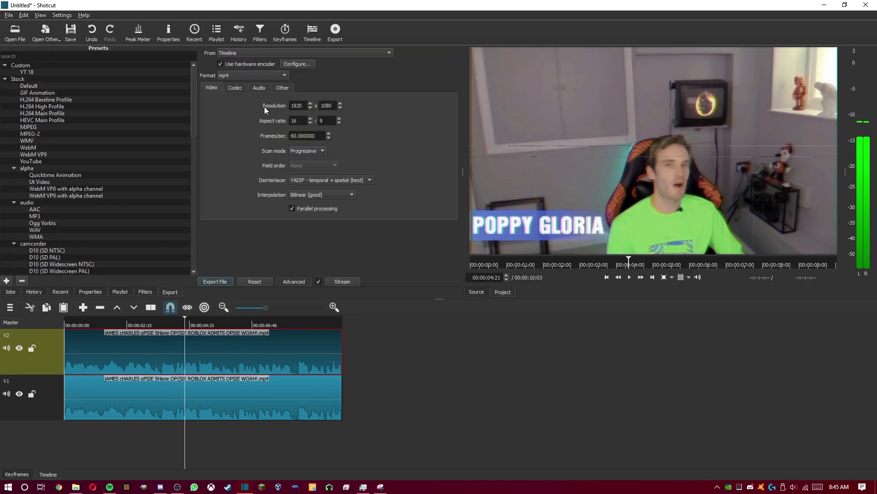
{"action": "left_click", "coordinate": [238, 89]}
{"action": "left_click_drag", "start_coordinate": [255, 143], "coordinate": [249, 144]}
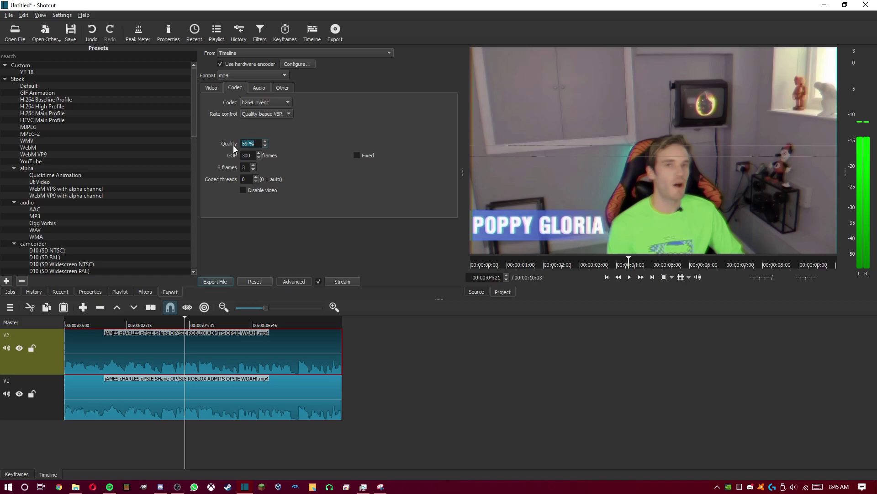